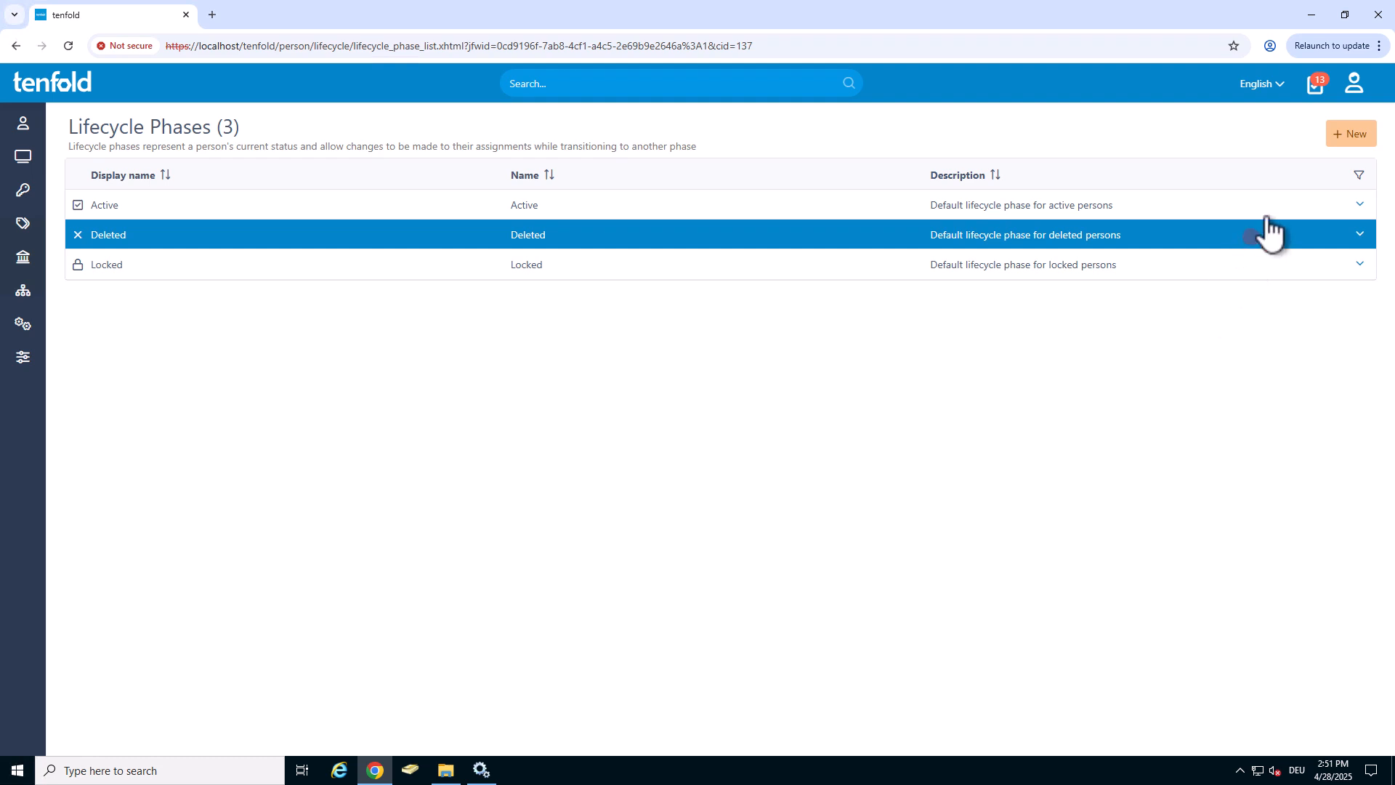
Create a new lifecycle phase named Parental Leave with the child icon and the color Purple.
{"action": "left_click", "coordinate": [1341, 135]}
{"action": "left_click", "coordinate": [399, 251]}
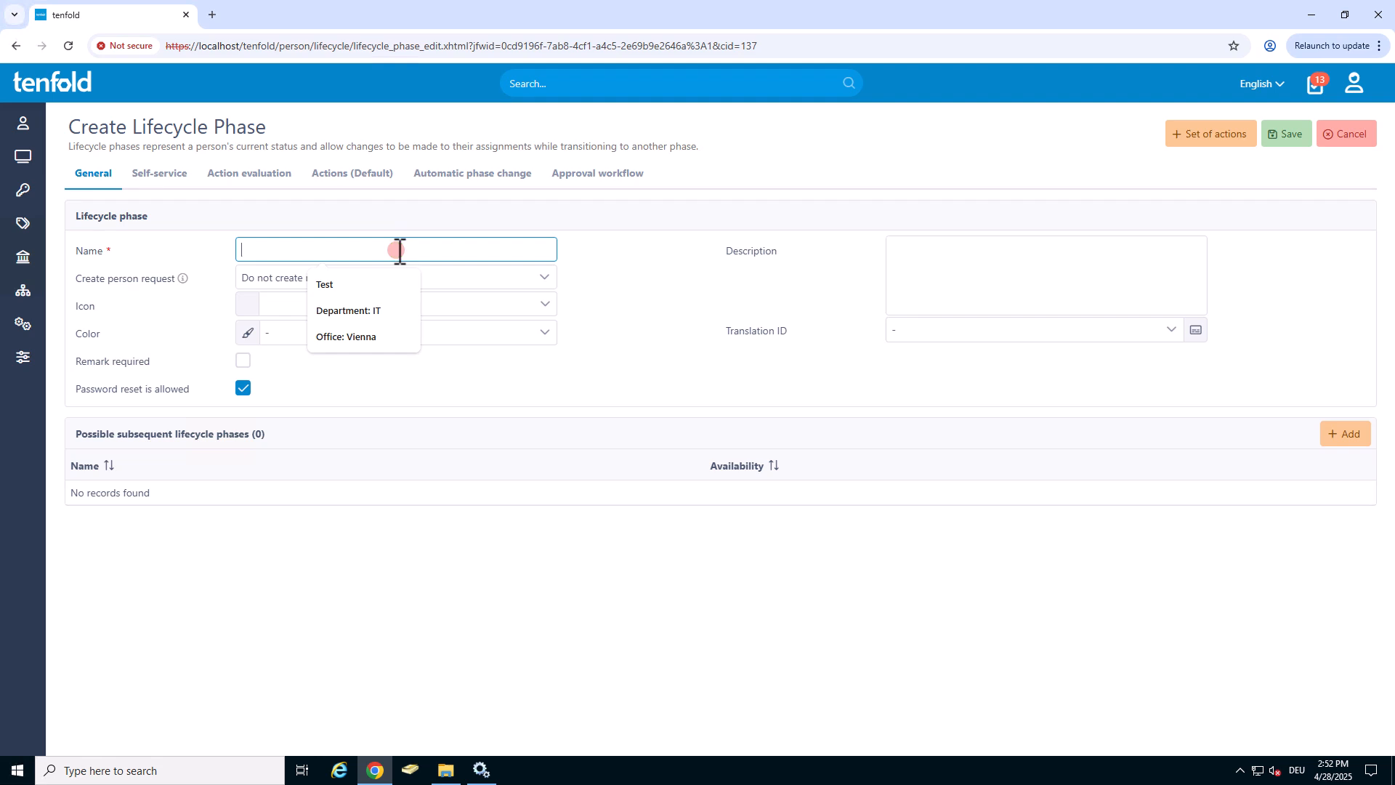
{"action": "type", "text": "Parental Leave"}
{"action": "left_click", "coordinate": [345, 304]}
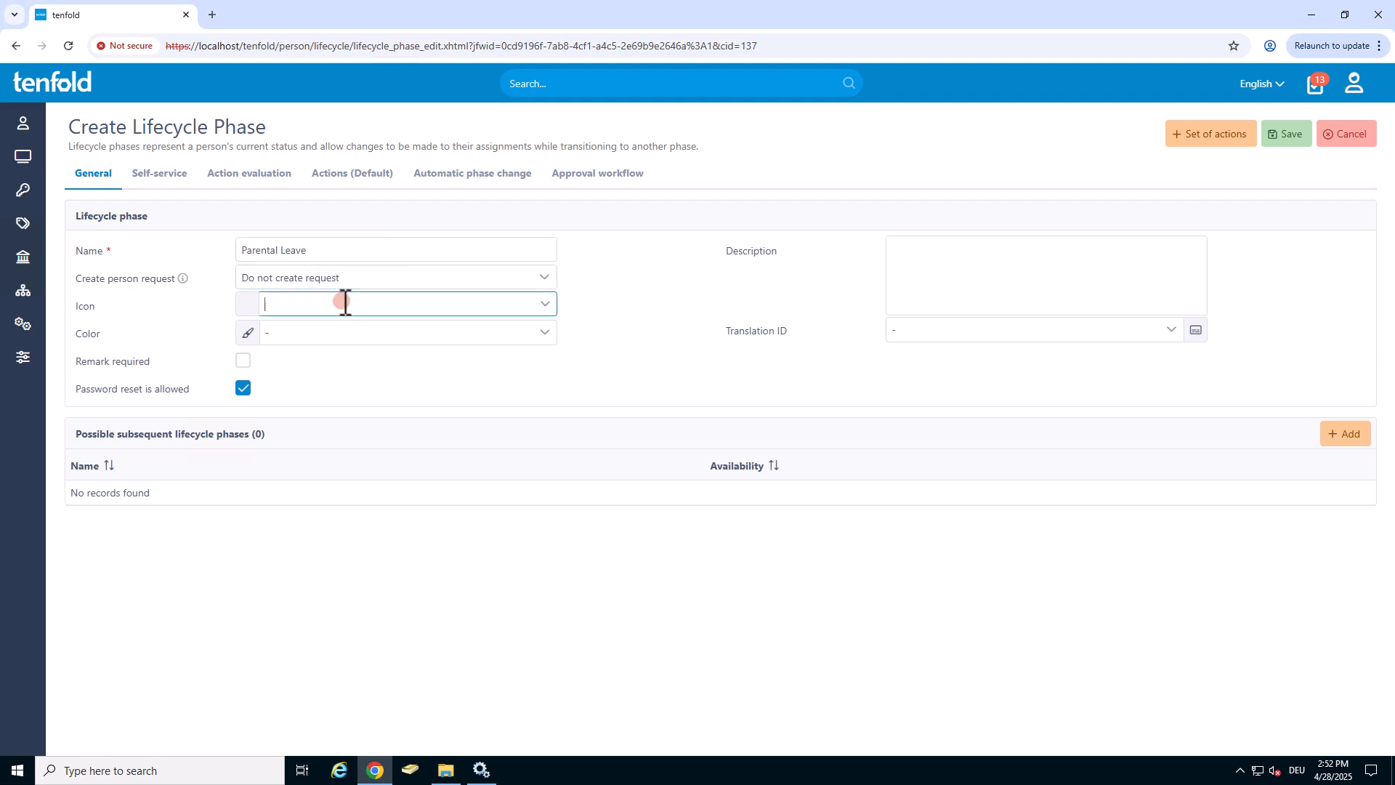
{"action": "type", "text": "chi"}
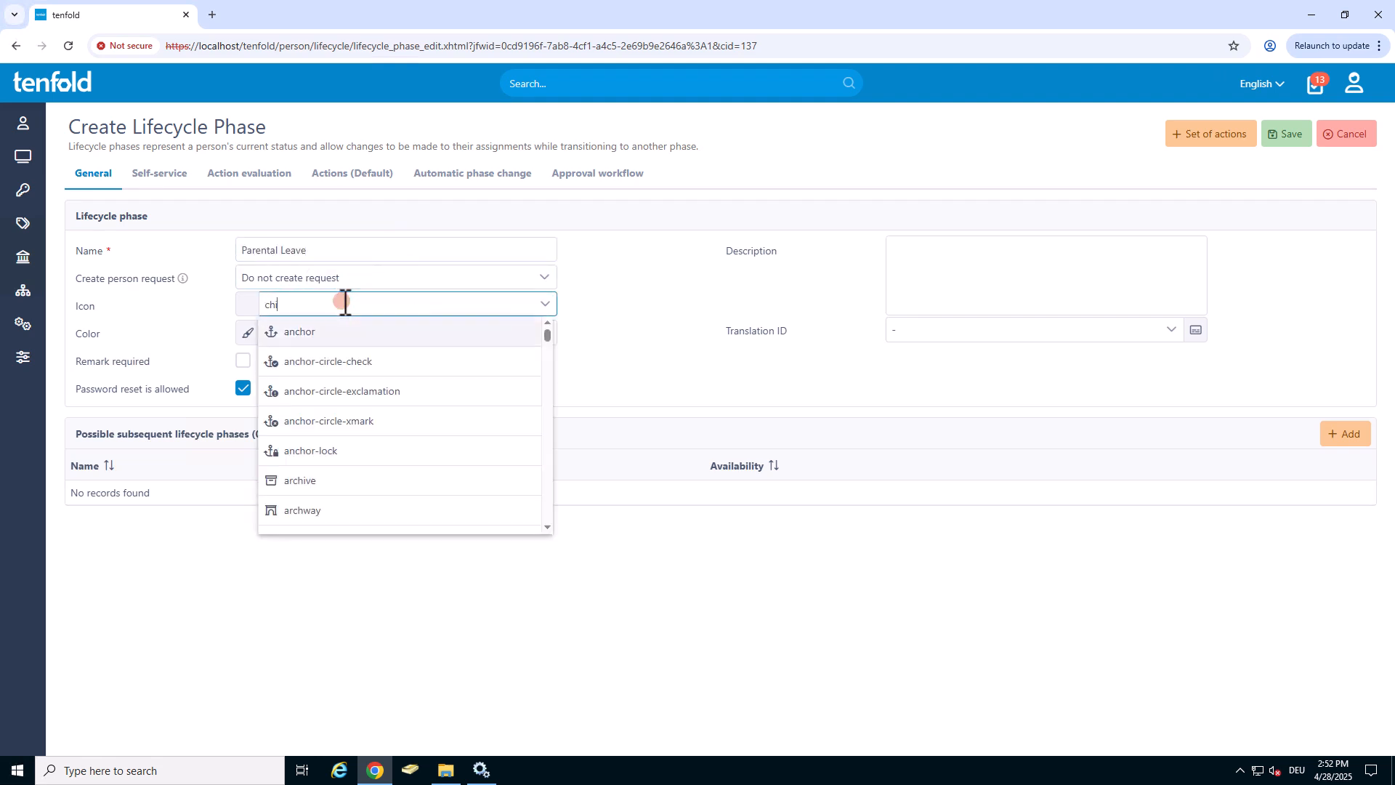
{"action": "type", "text": "ld"}
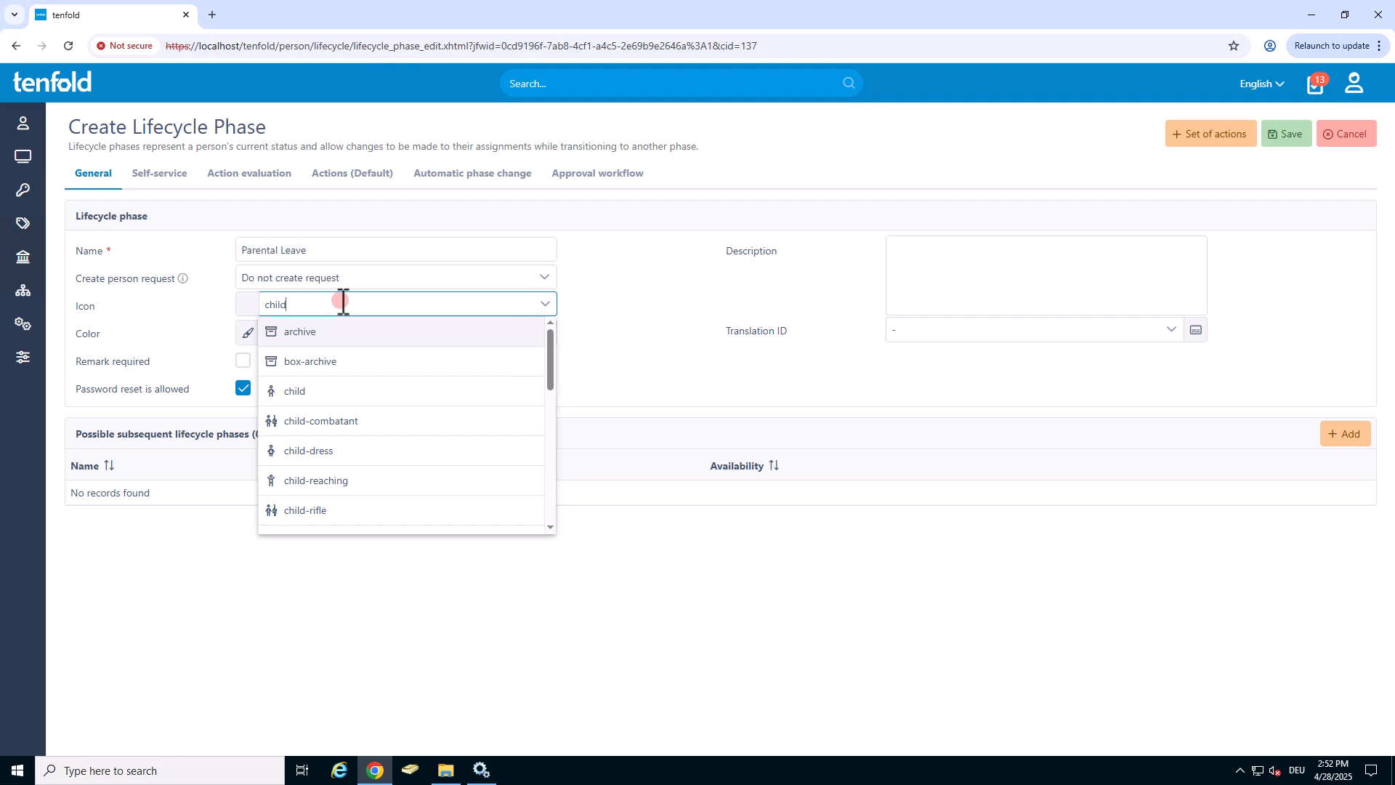
{"action": "left_click", "coordinate": [324, 333]}
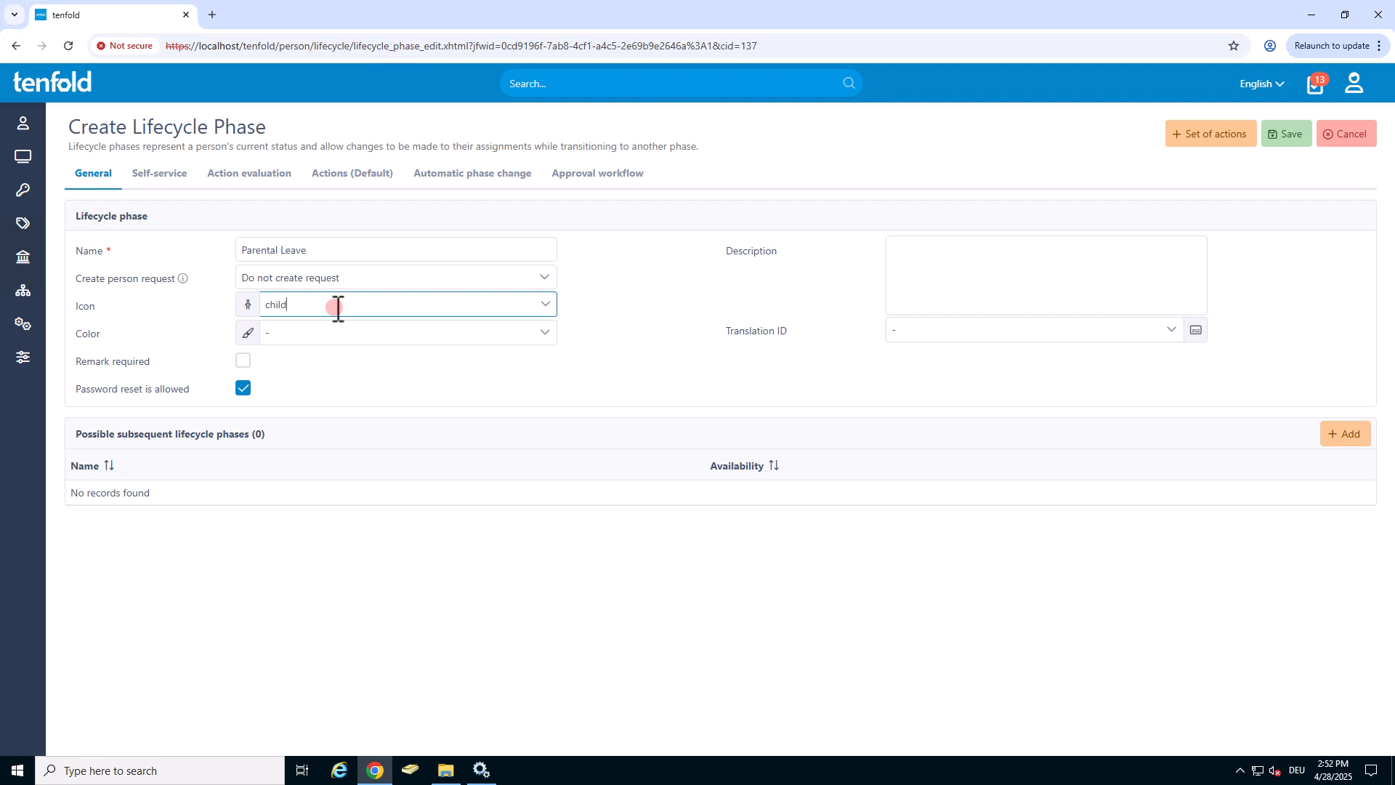
{"action": "left_click", "coordinate": [323, 332]}
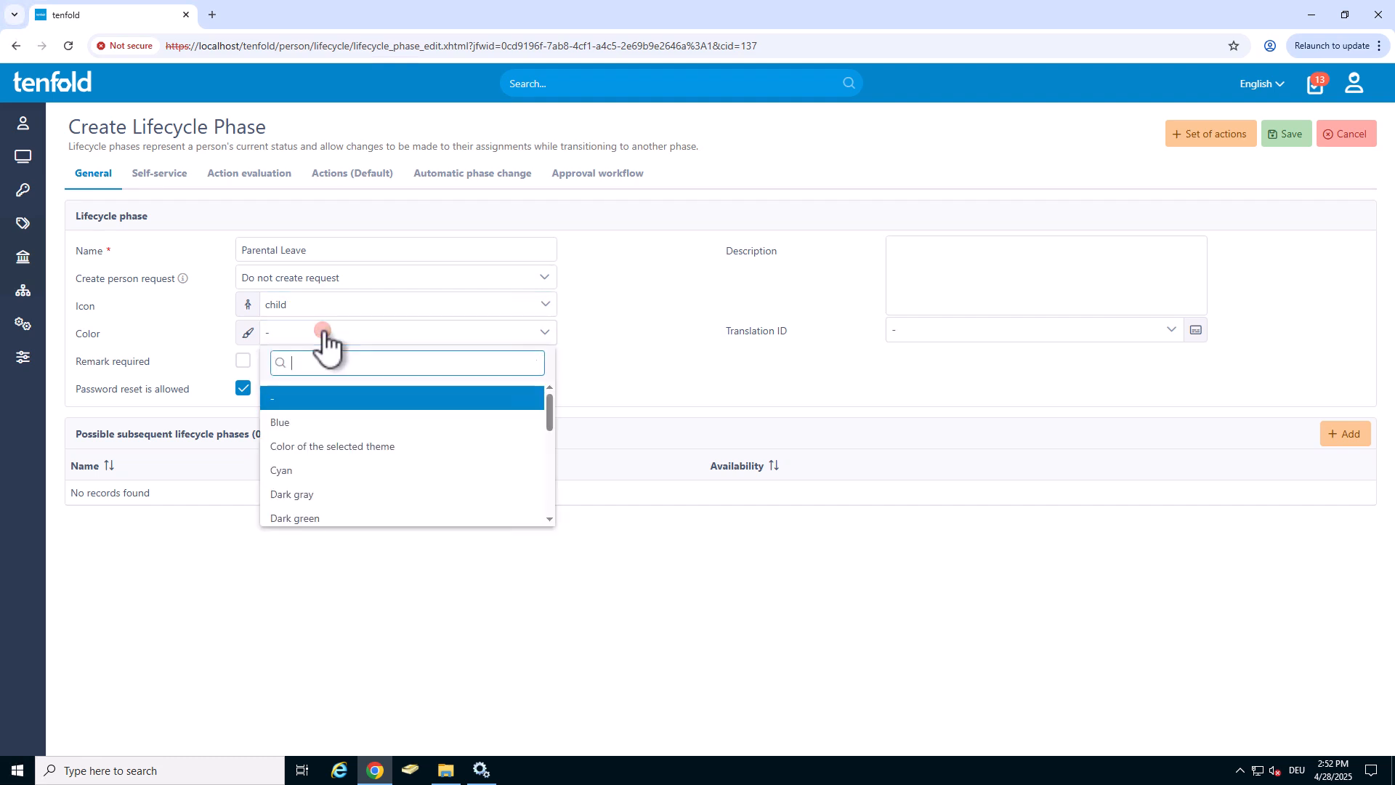
{"action": "type", "text": "pur"}
{"action": "left_click", "coordinate": [285, 398]}
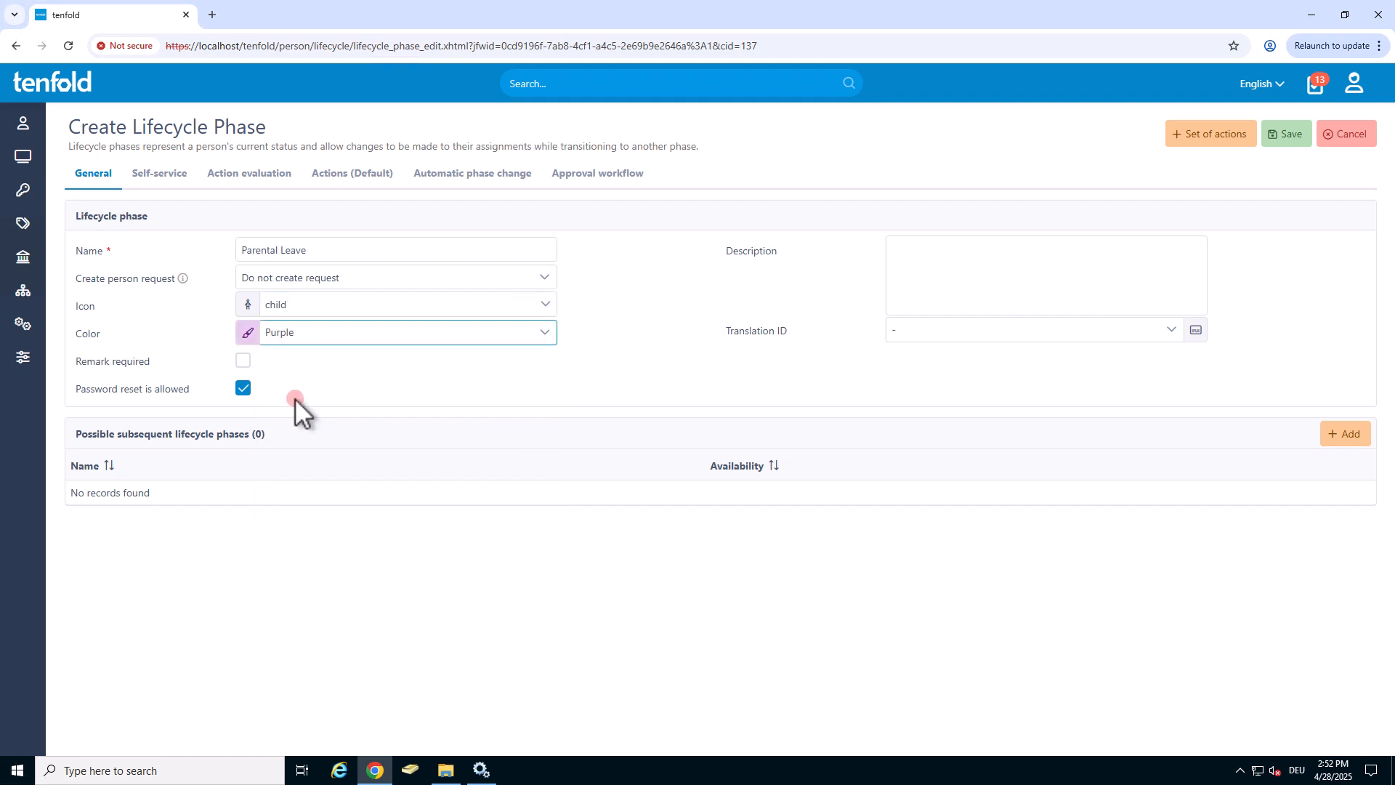
Add Active and Locked as possible subsequent lifecycle phases of the new phase.
{"action": "left_click", "coordinate": [1334, 437]}
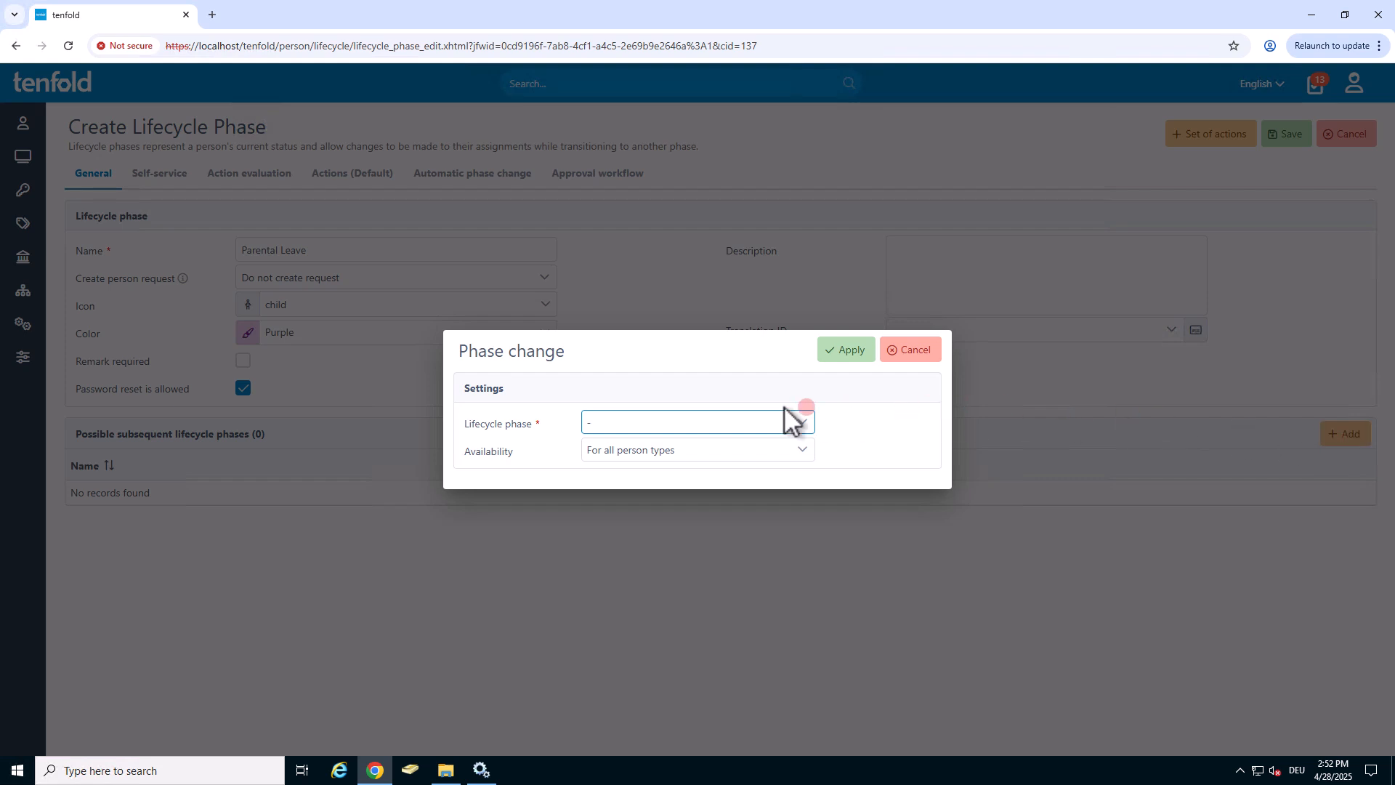
{"action": "left_click", "coordinate": [709, 424]}
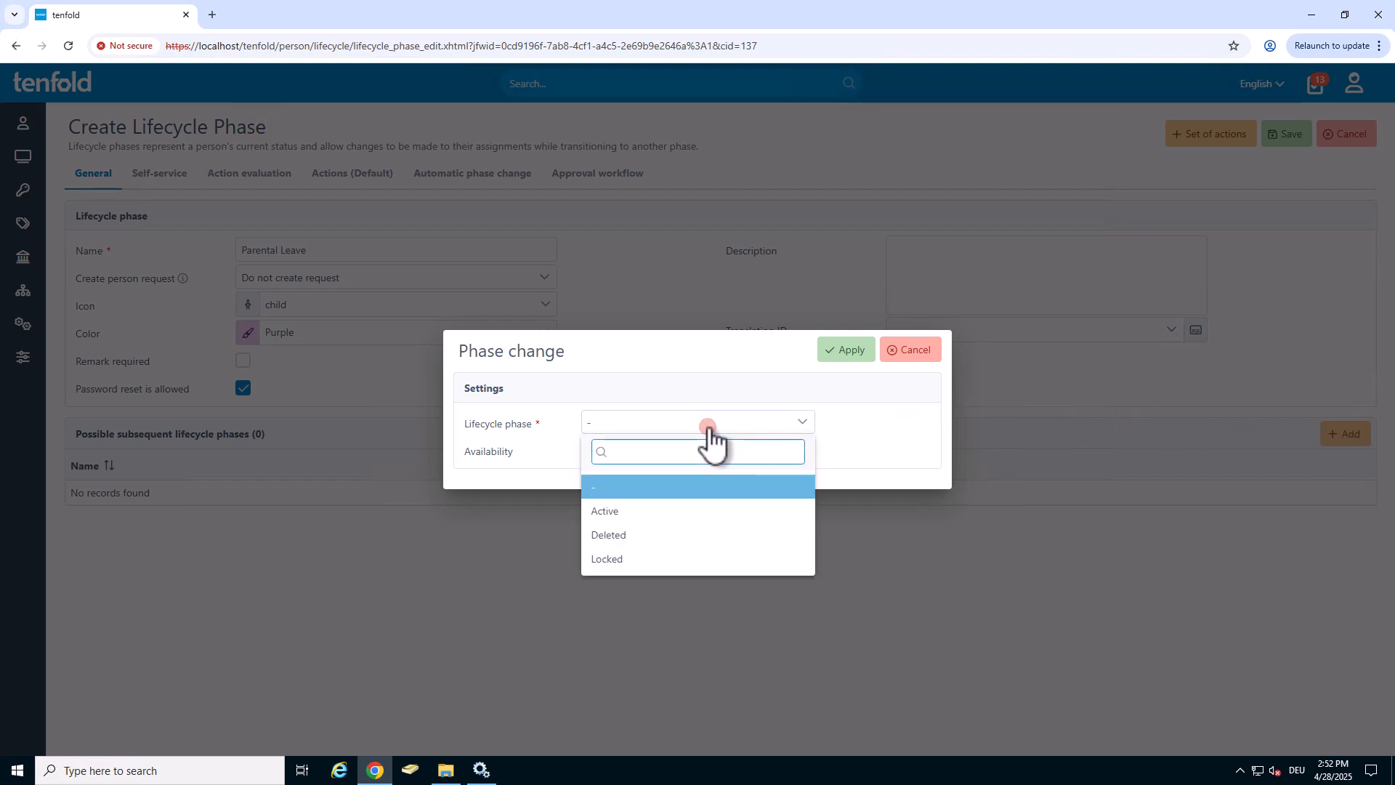
{"action": "left_click", "coordinate": [618, 510]}
{"action": "left_click", "coordinate": [848, 352]}
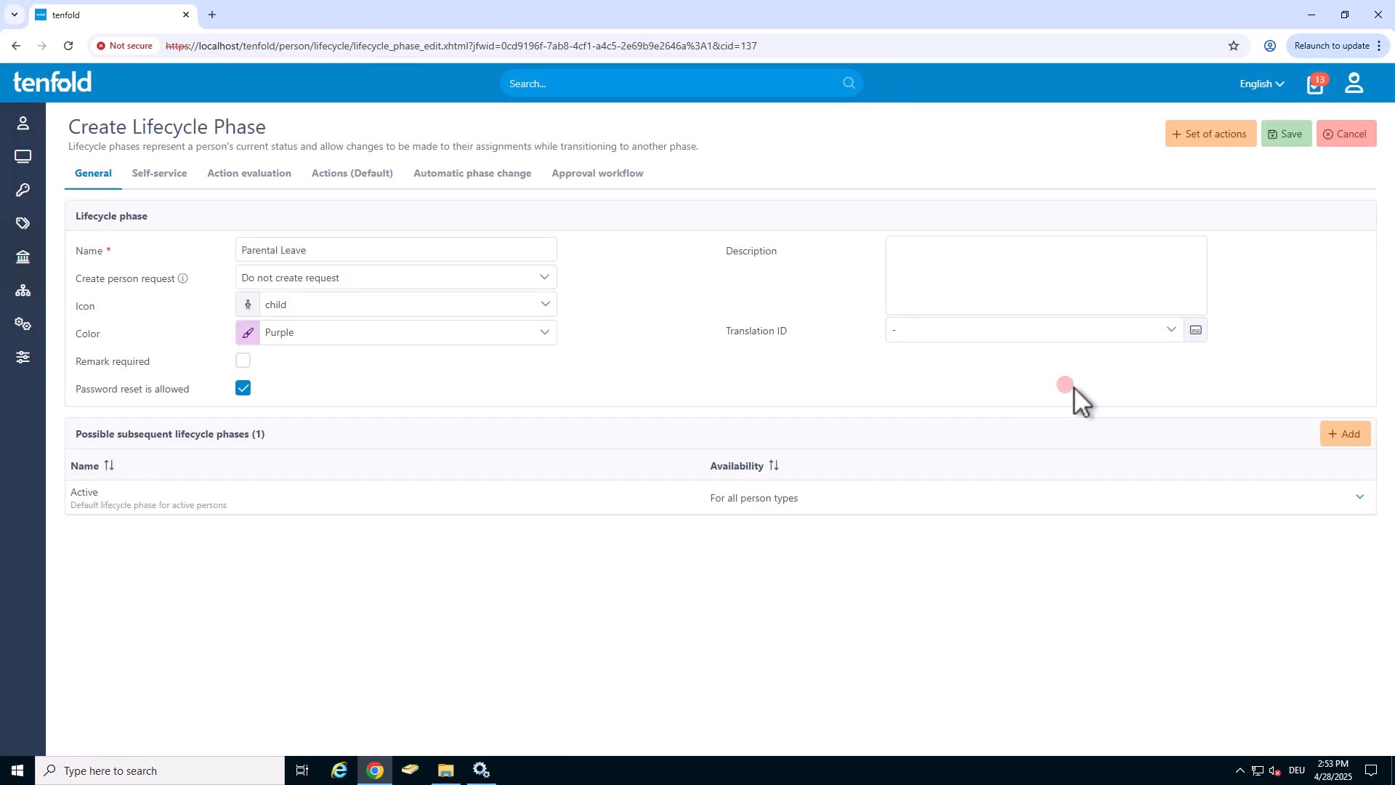
{"action": "left_click", "coordinate": [1346, 436]}
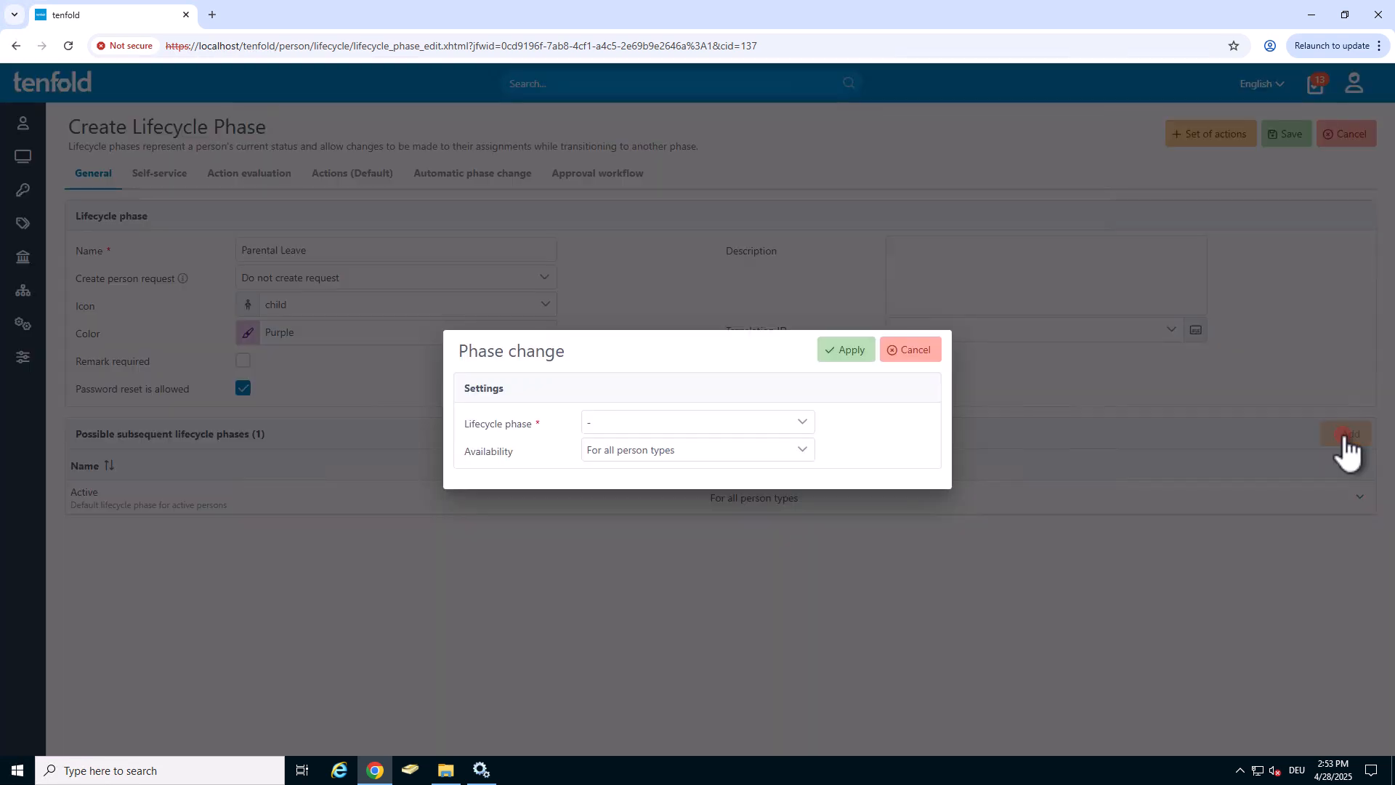
{"action": "left_click", "coordinate": [639, 422]}
{"action": "left_click", "coordinate": [639, 534]}
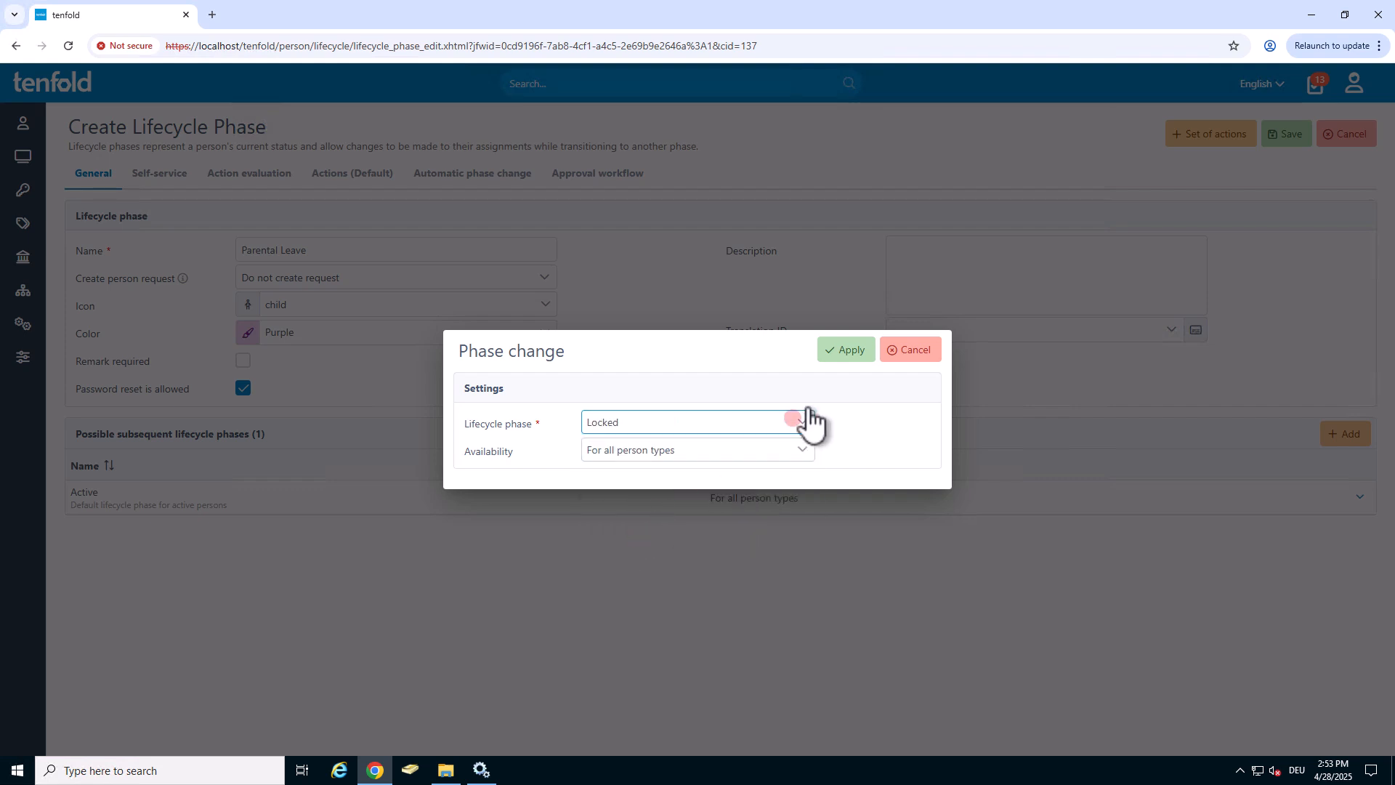
{"action": "left_click", "coordinate": [850, 352]}
Examine the phase's action evaluation rules and the default action options for Active Directory groups and resources.
{"action": "left_click", "coordinate": [252, 175]}
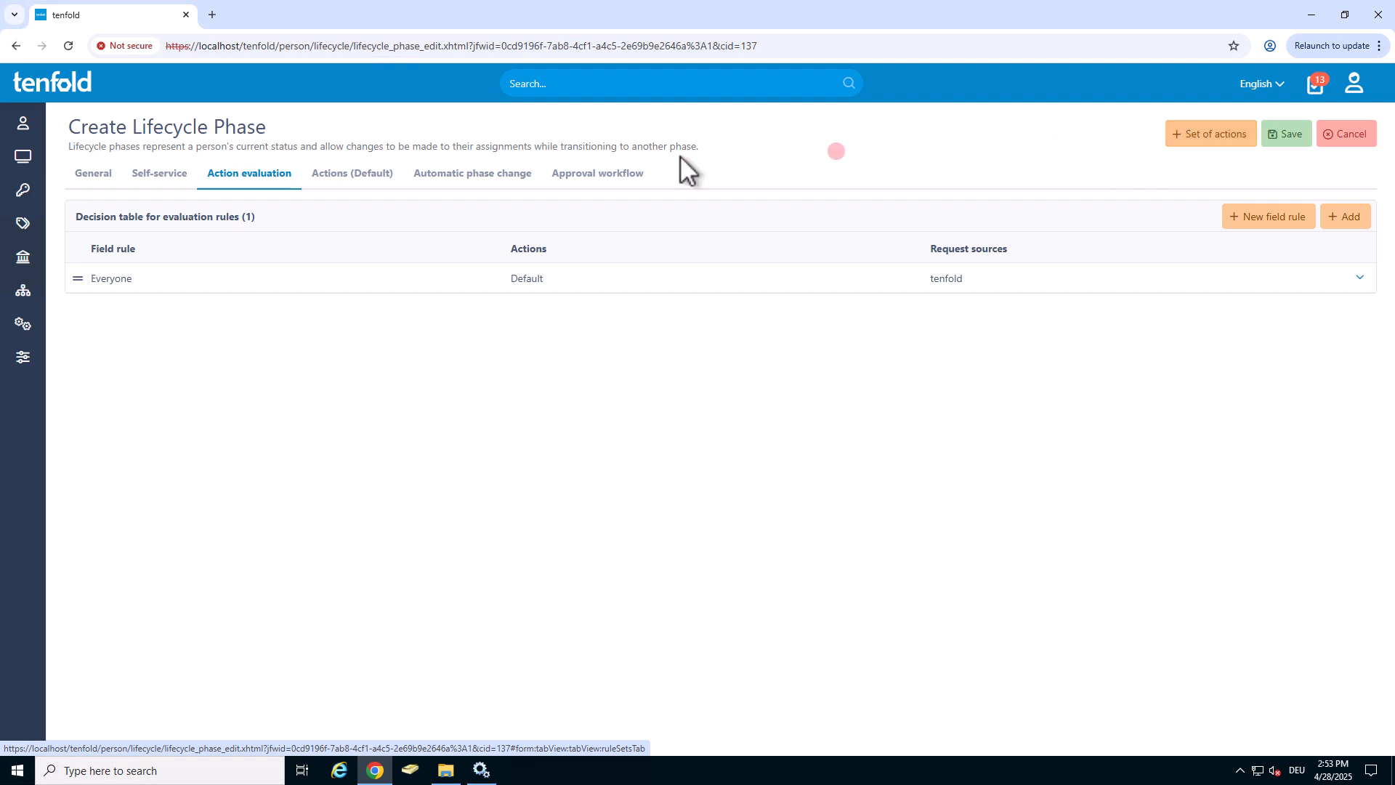
{"action": "left_click", "coordinate": [343, 174]}
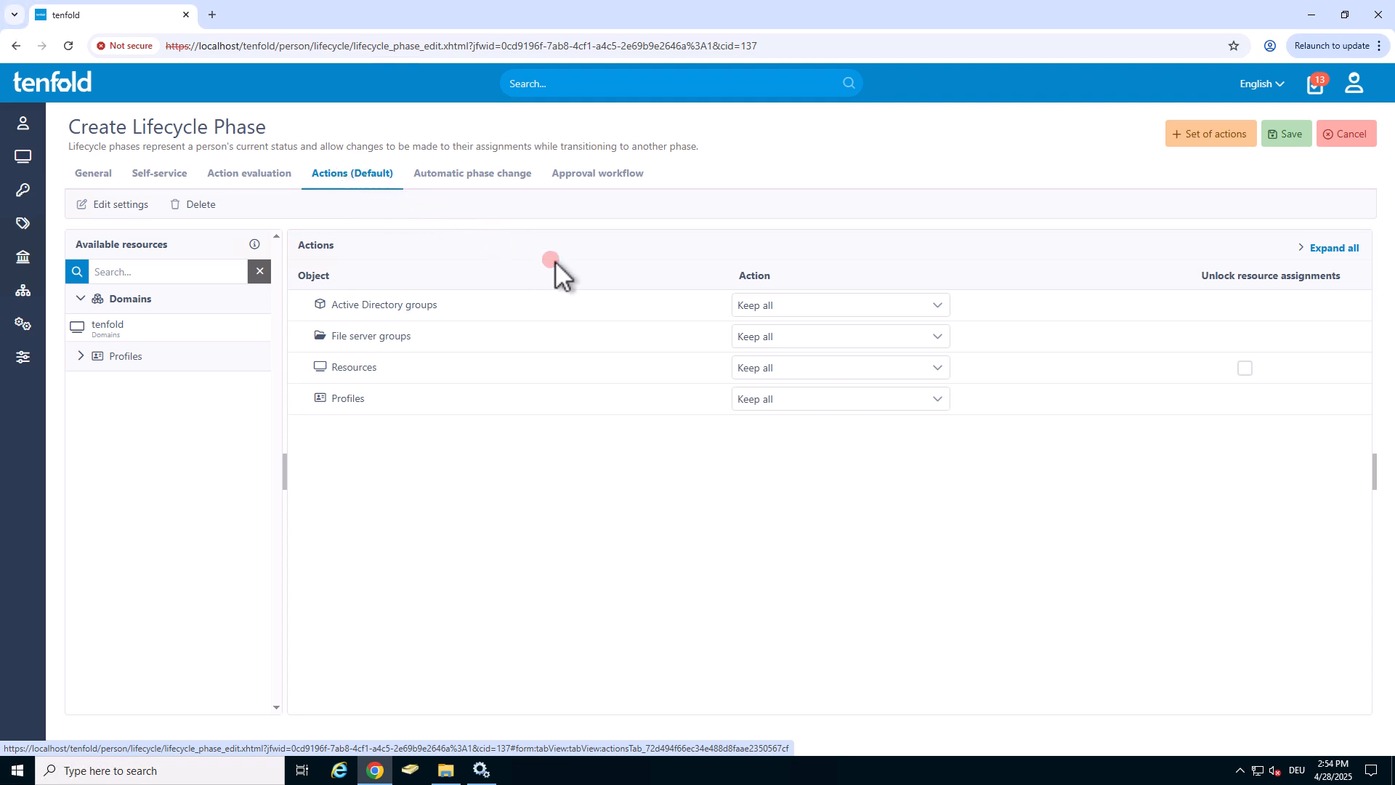
{"action": "left_click", "coordinate": [792, 305]}
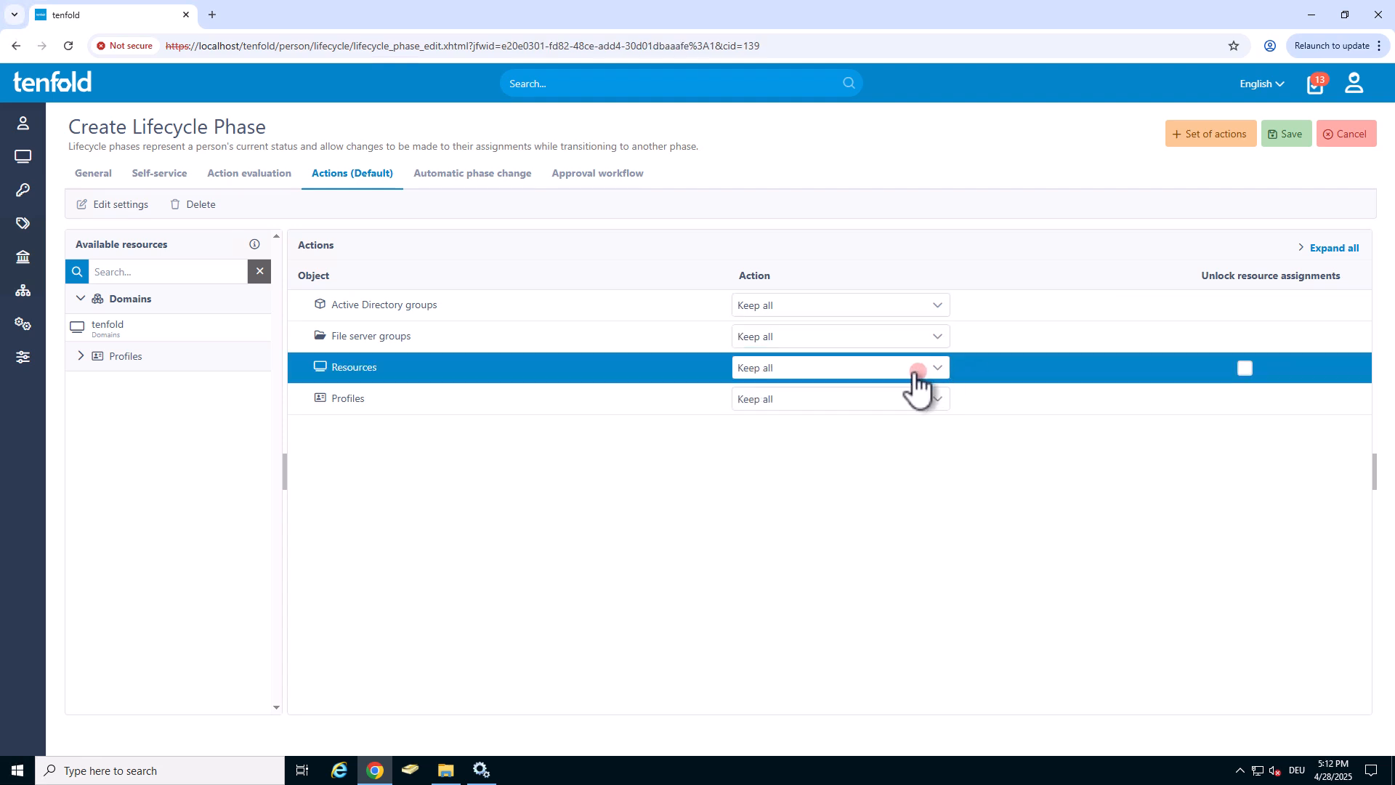
{"action": "left_click", "coordinate": [894, 367]}
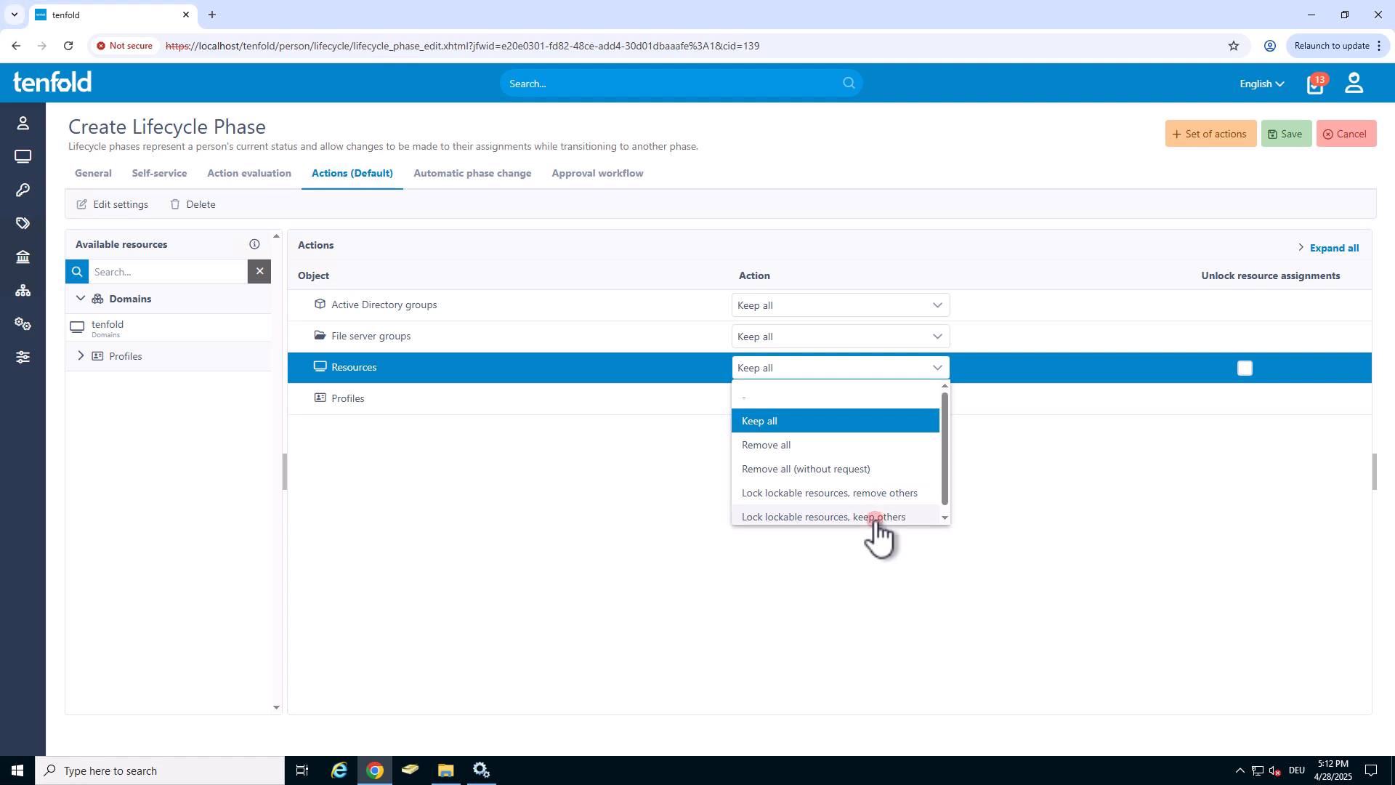
Find the Active Directory group Org.IT, include it in the default actions and set its action to Add.
{"action": "left_click", "coordinate": [164, 271]}
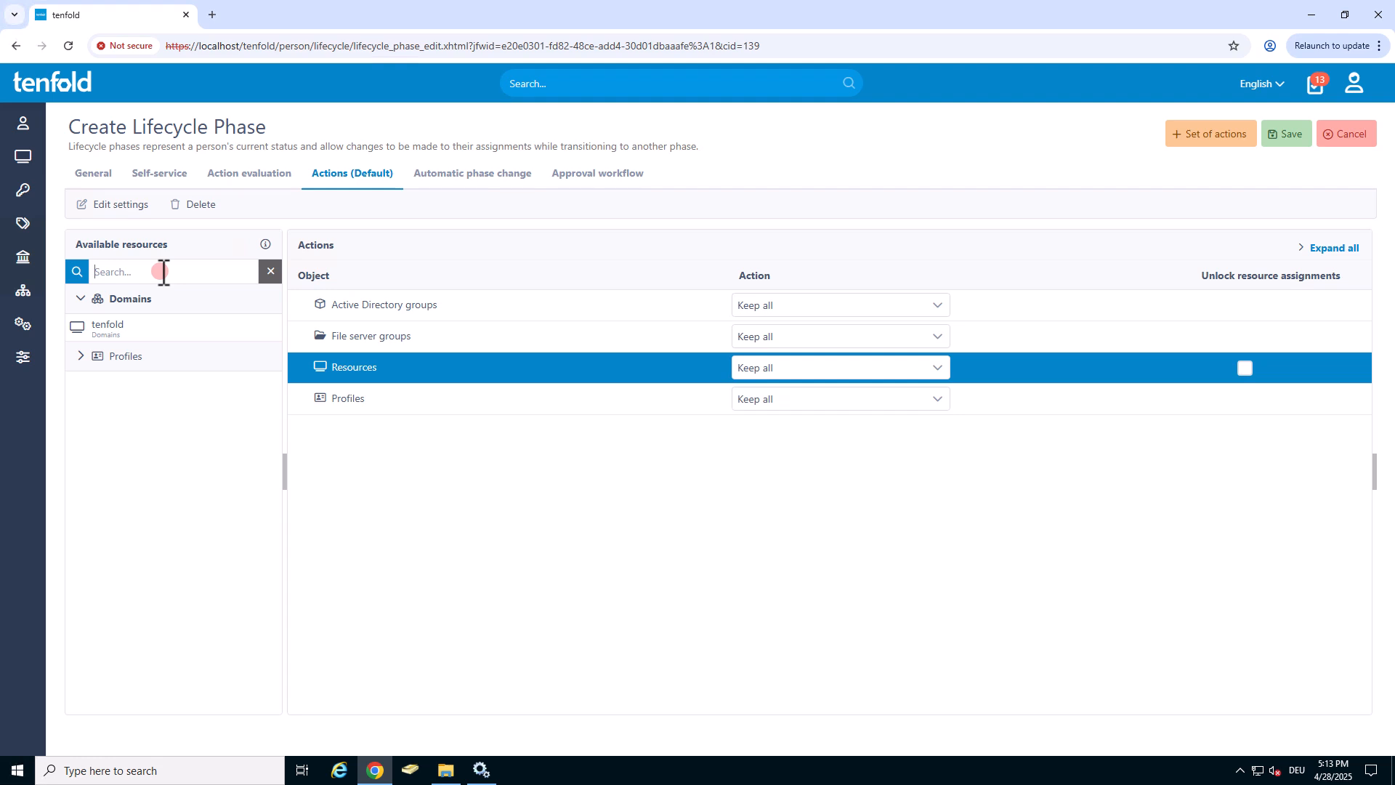
{"action": "type", "text": "org.it"}
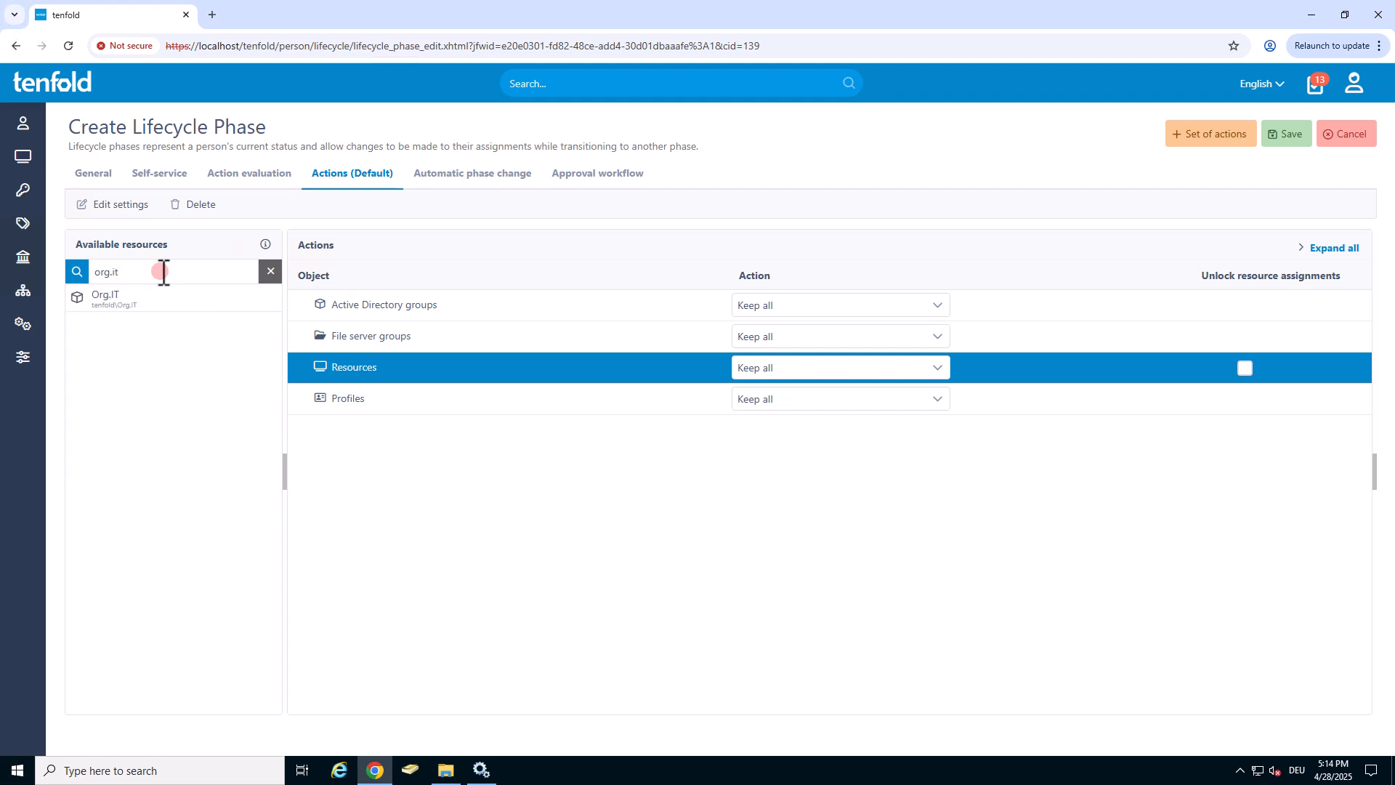
{"action": "left_click_drag", "start_coordinate": [156, 298], "coordinate": [674, 398]}
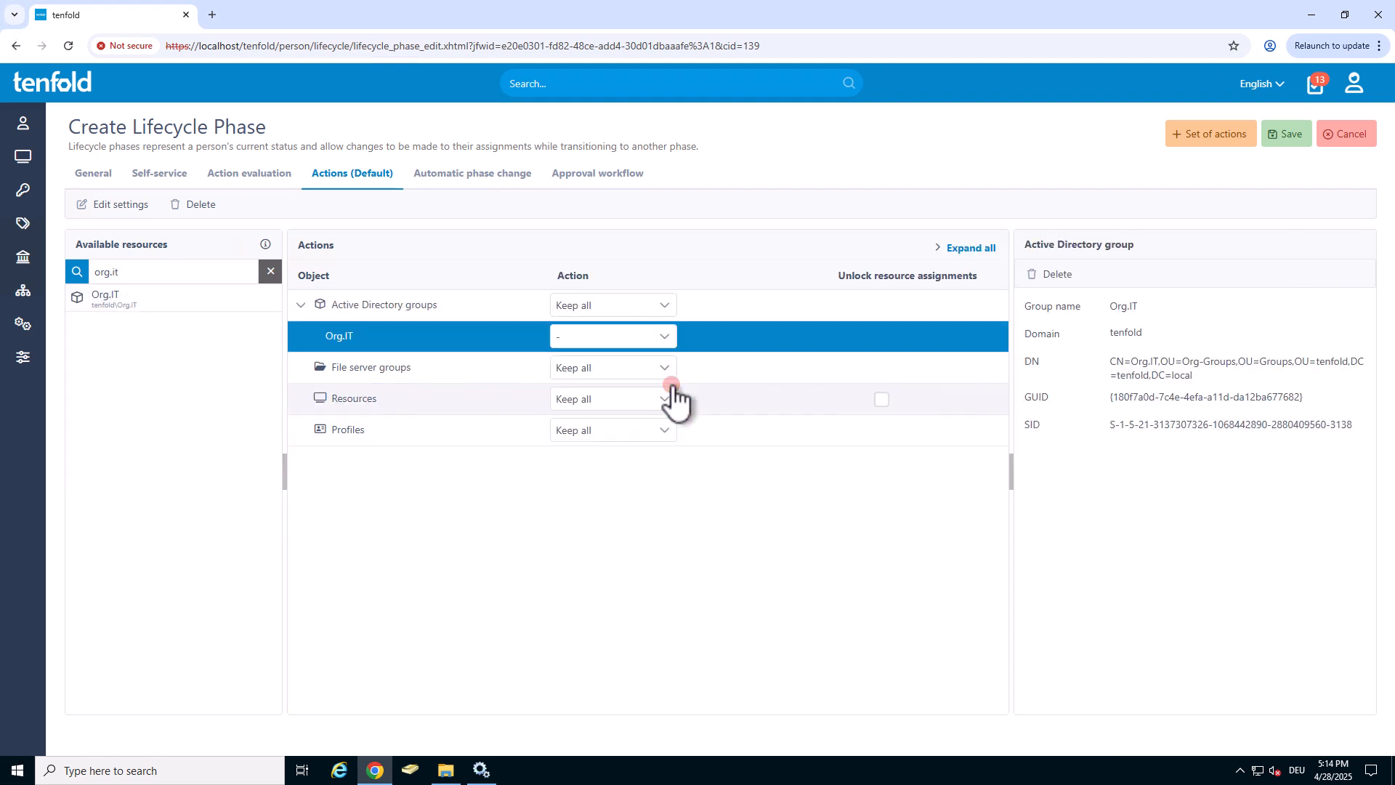
{"action": "left_click", "coordinate": [651, 342]}
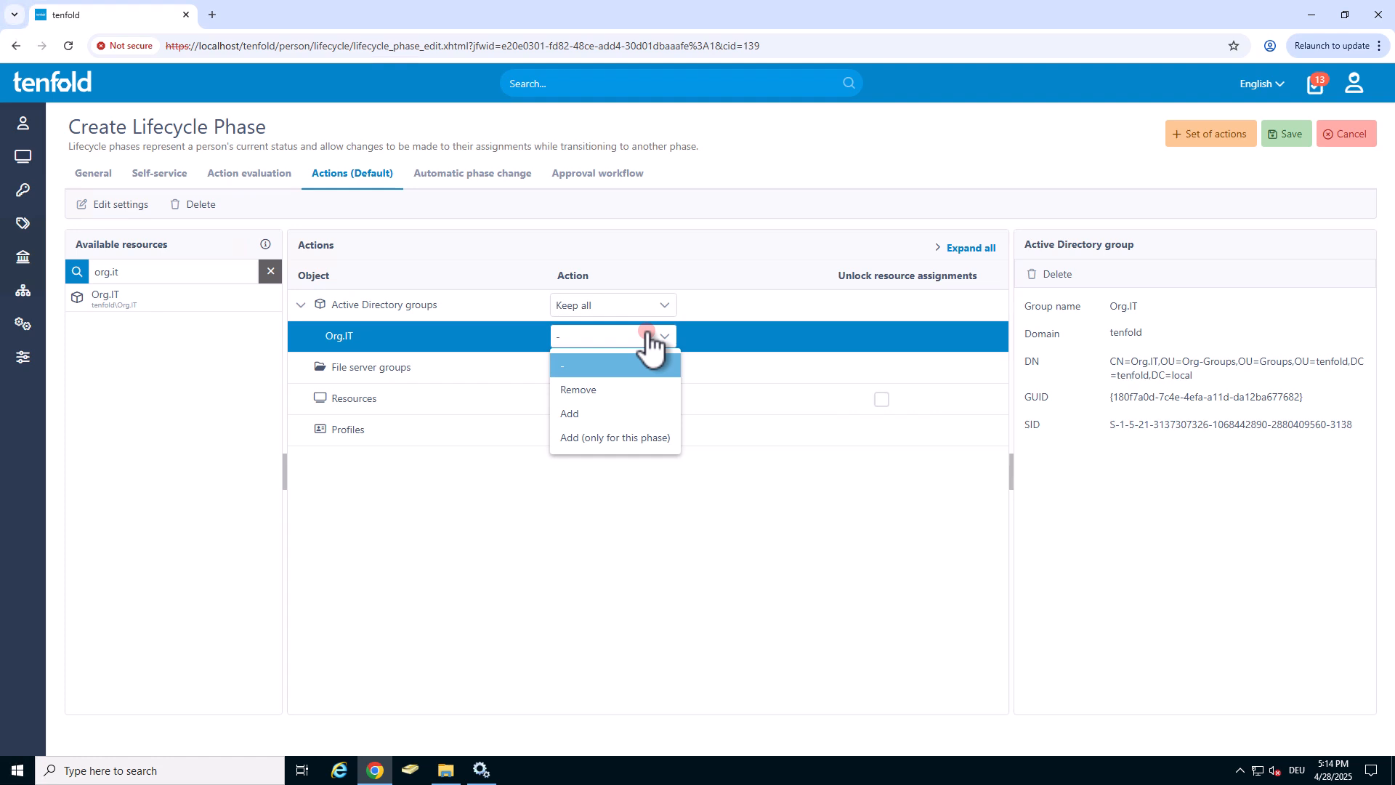
{"action": "left_click", "coordinate": [623, 413]}
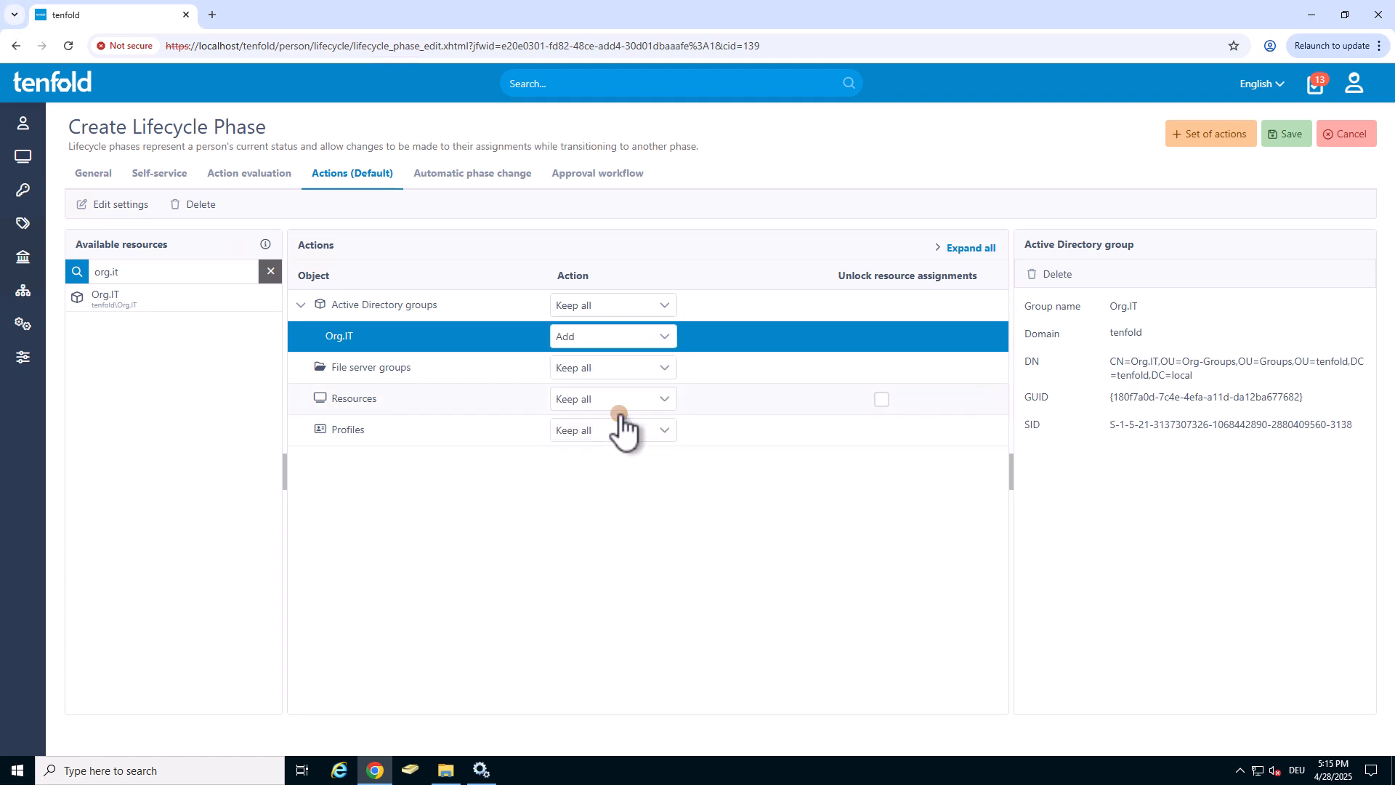
Set up an automatic phase change for the field rule Everyone, activated after 20 days in this lifecycle phase.
{"action": "left_click", "coordinate": [485, 173]}
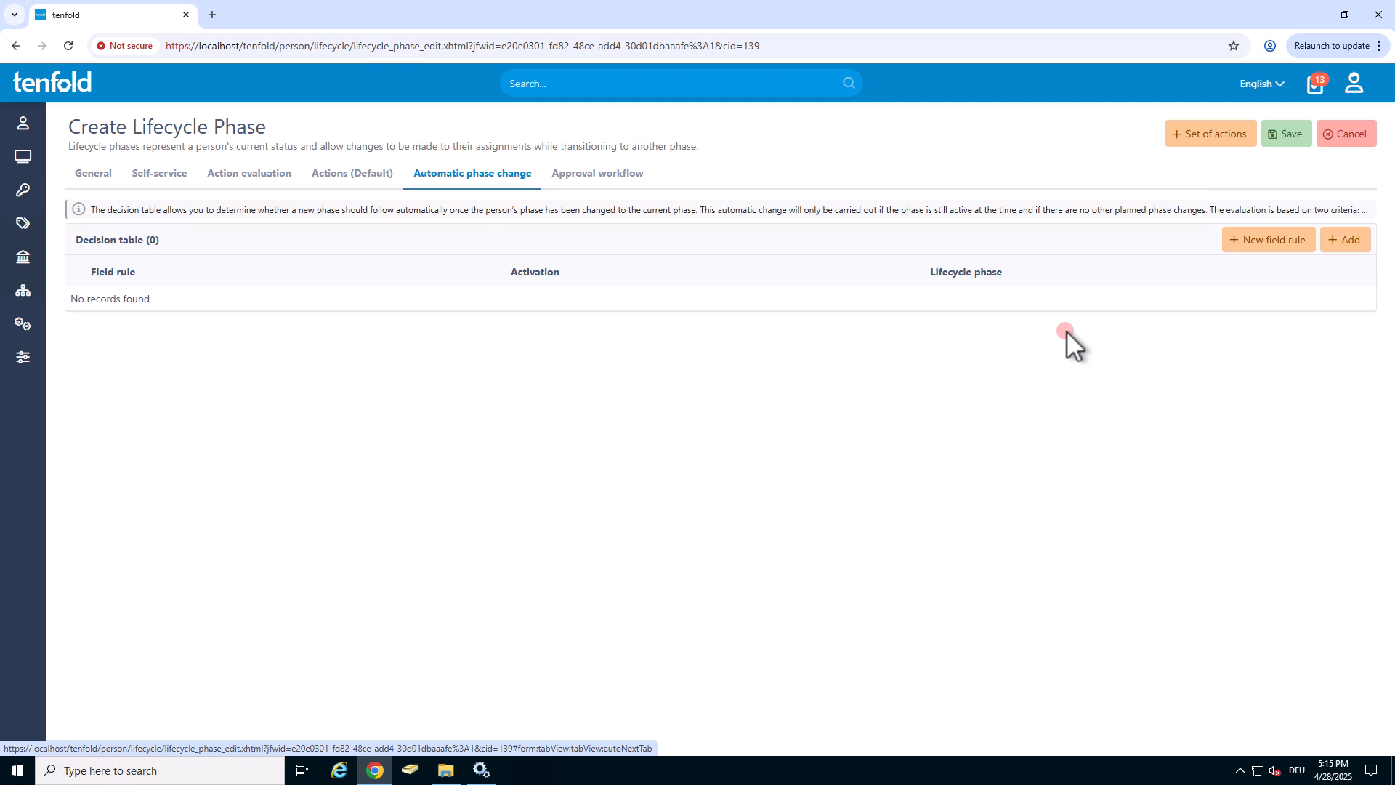
{"action": "left_click", "coordinate": [1330, 241]}
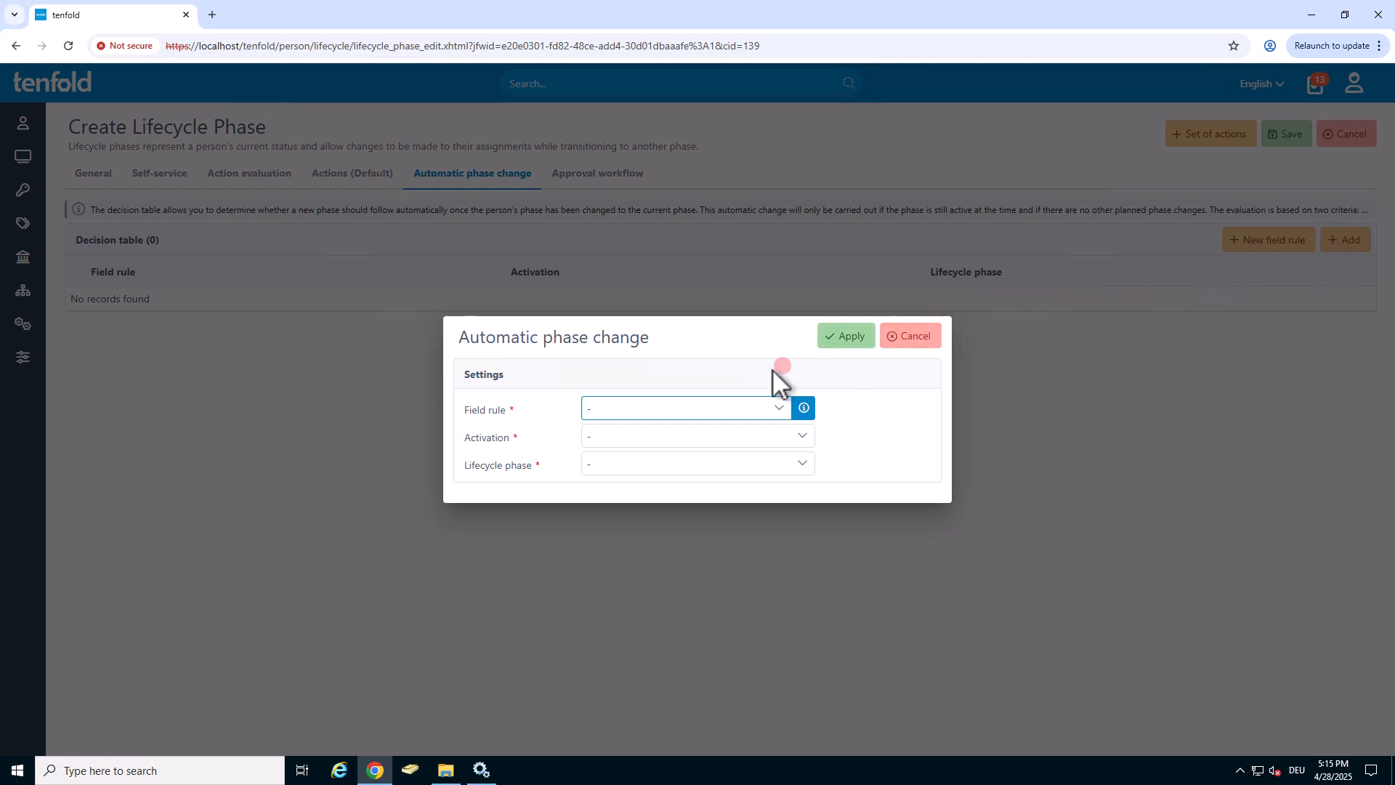
{"action": "left_click", "coordinate": [680, 414]}
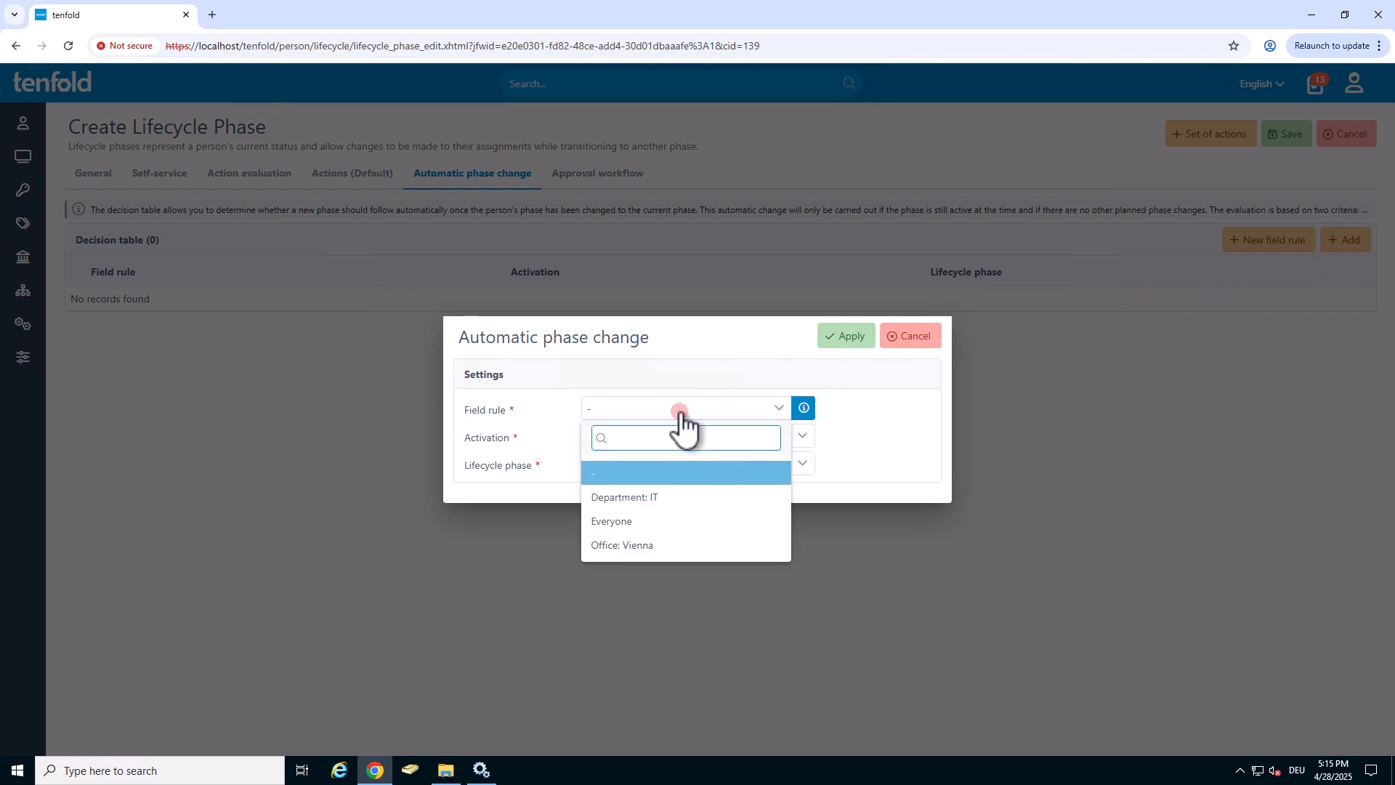
{"action": "left_click", "coordinate": [656, 521]}
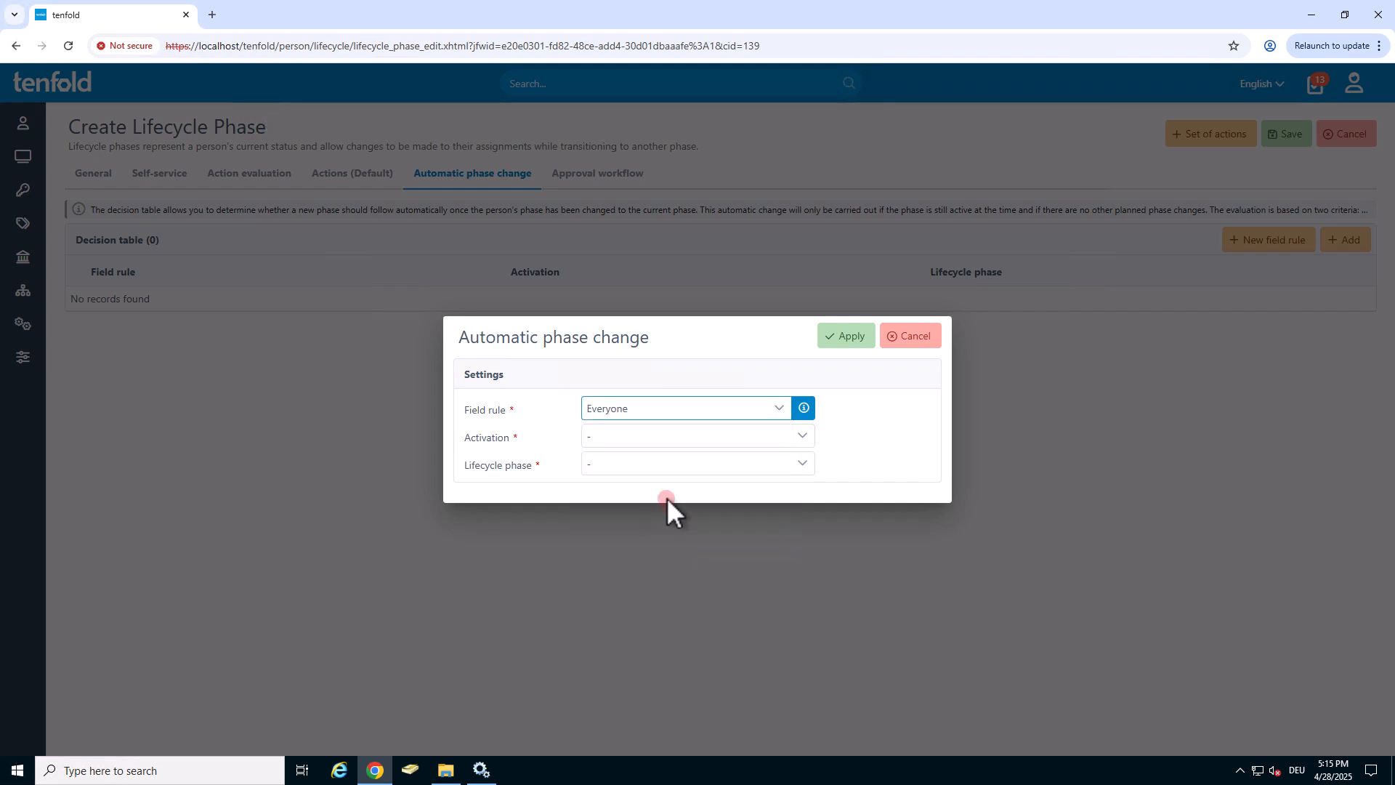
{"action": "left_click", "coordinate": [695, 443]}
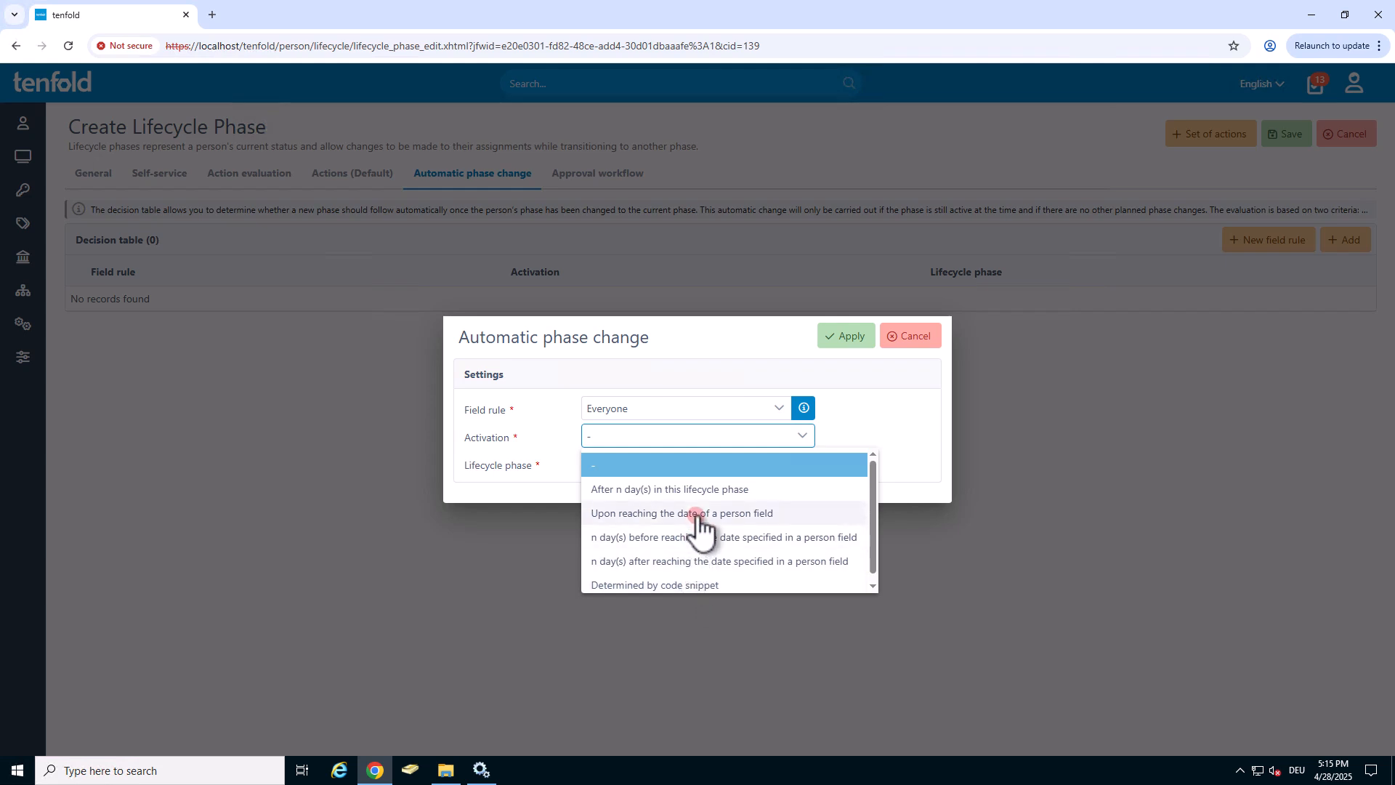
{"action": "left_click", "coordinate": [696, 489]}
{"action": "left_click", "coordinate": [668, 472]}
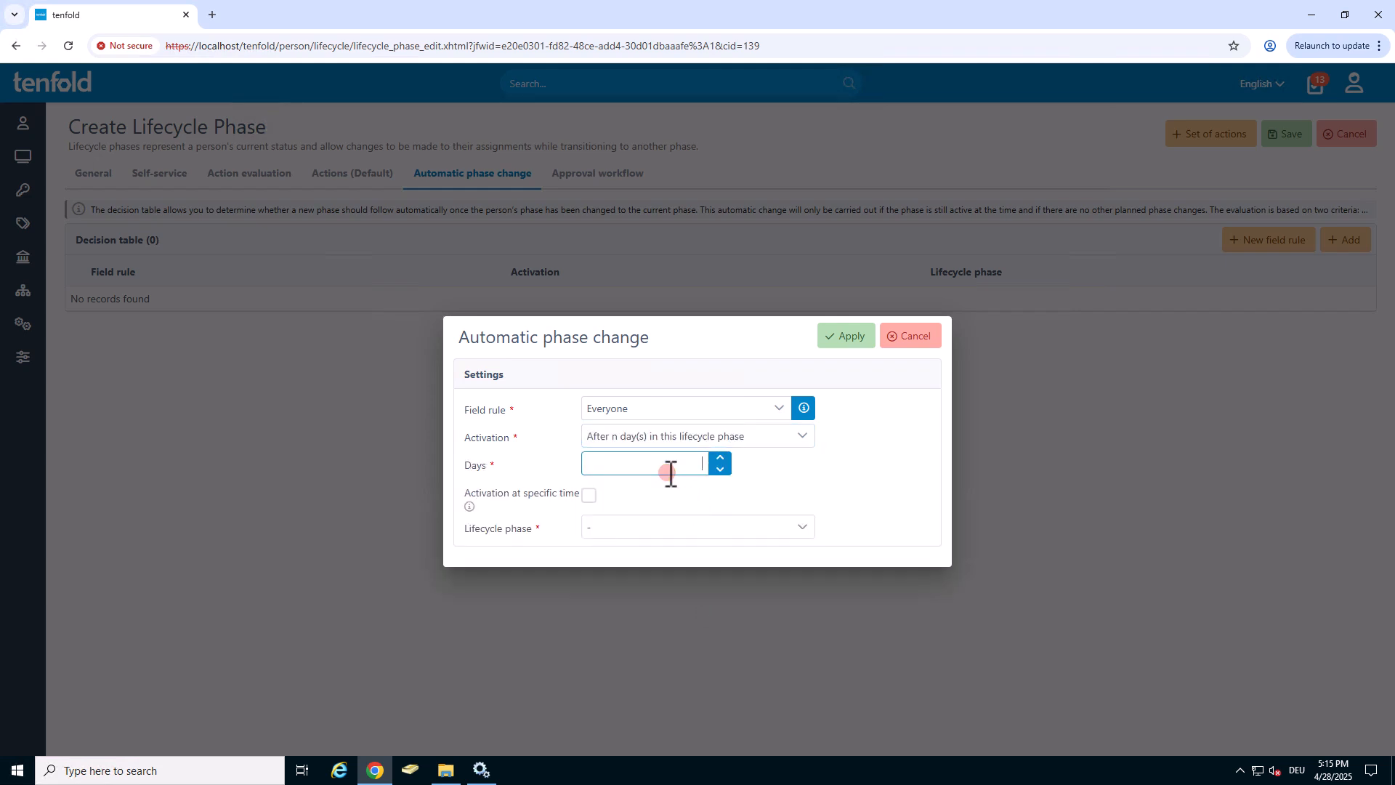
{"action": "type", "text": "20"}
Set the automatic phase change's target lifecycle phase to Active, apply the rule and save the new lifecycle phase.
{"action": "left_click", "coordinate": [664, 527]}
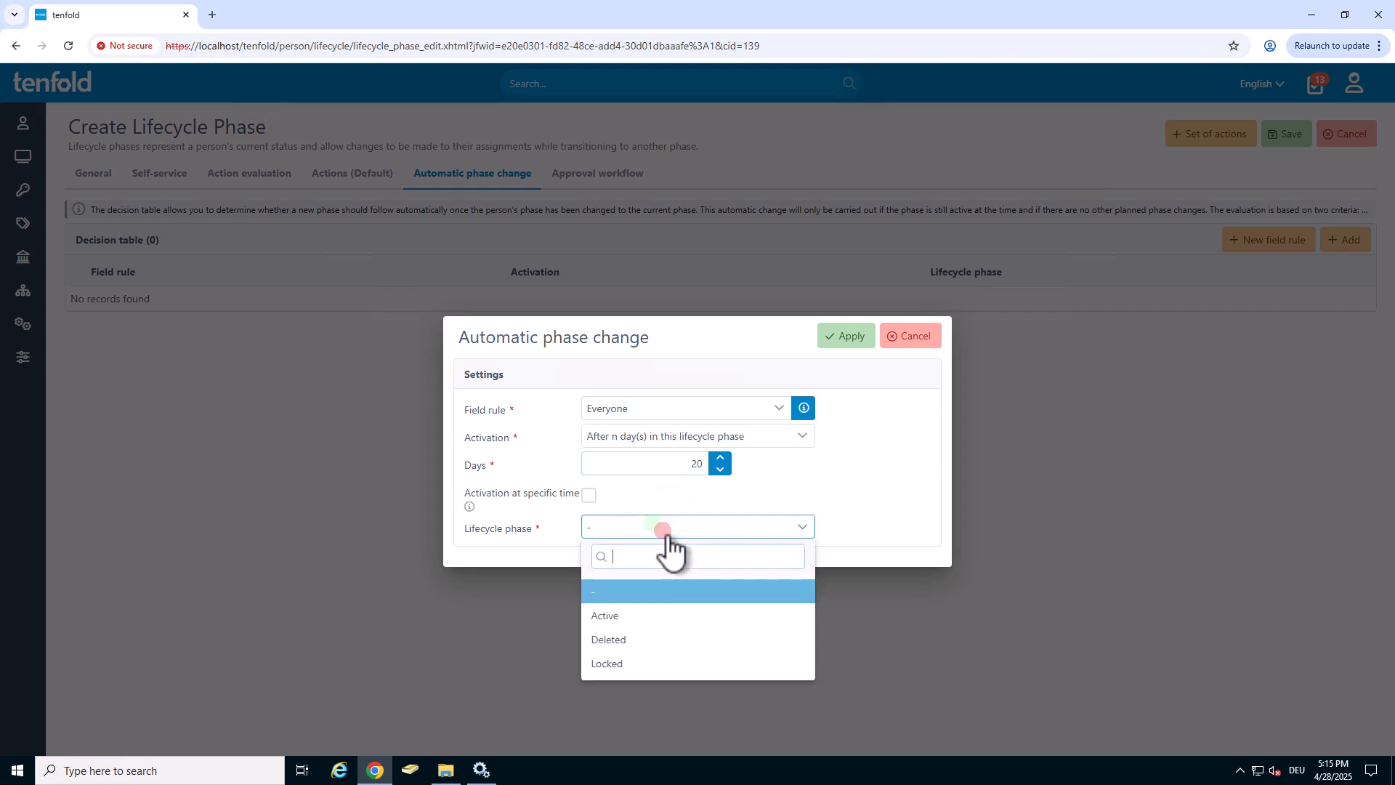
{"action": "left_click", "coordinate": [631, 615]}
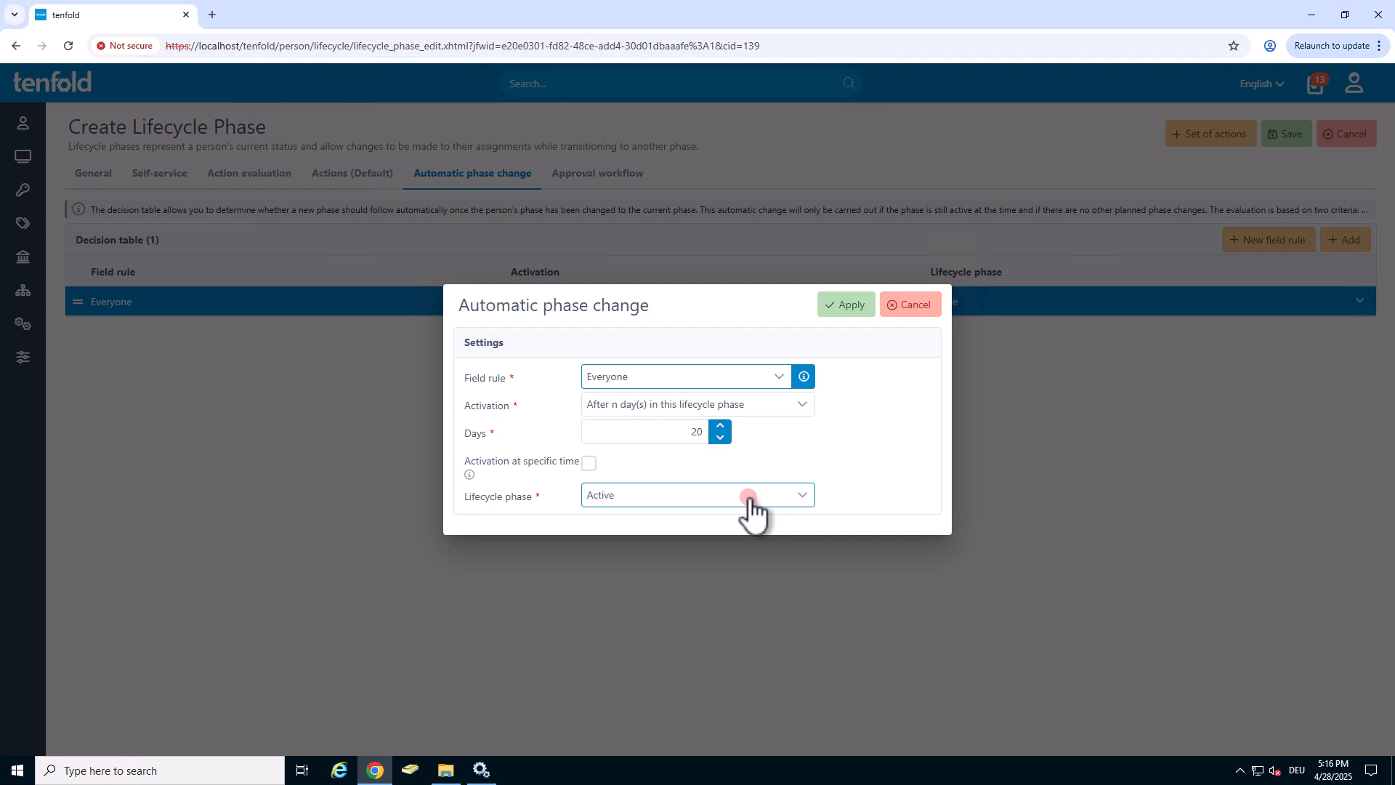
{"action": "left_click", "coordinate": [748, 498]}
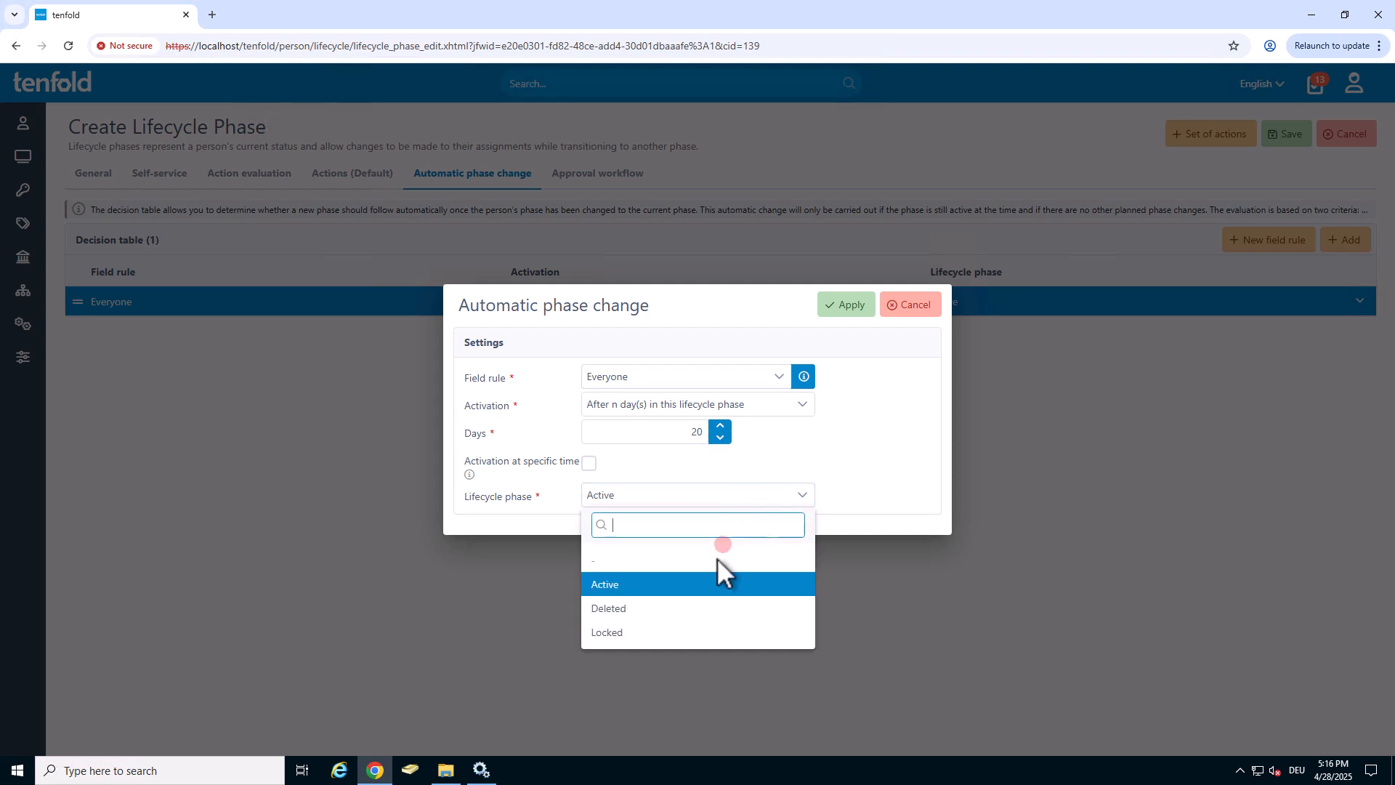
{"action": "left_click", "coordinate": [704, 586]}
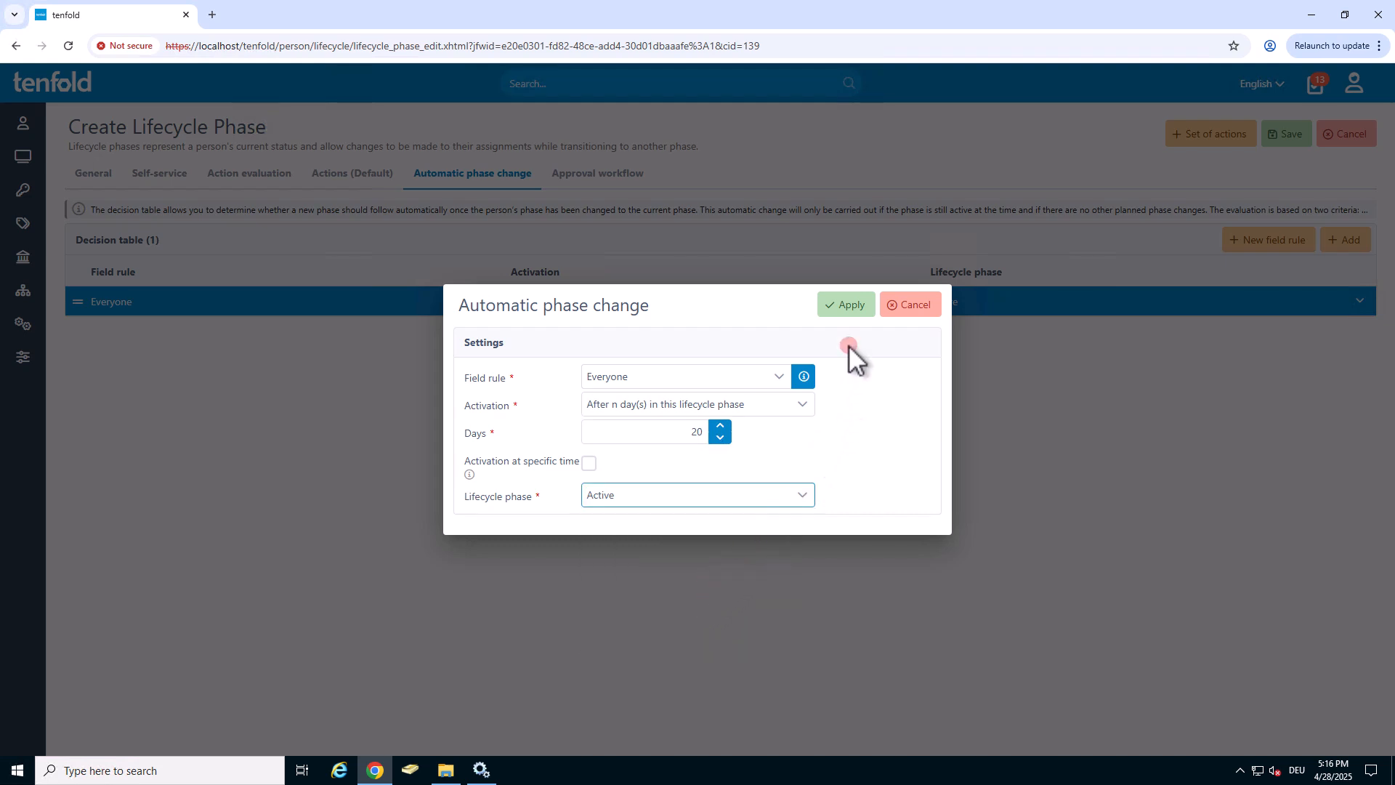
{"action": "left_click", "coordinate": [845, 319]}
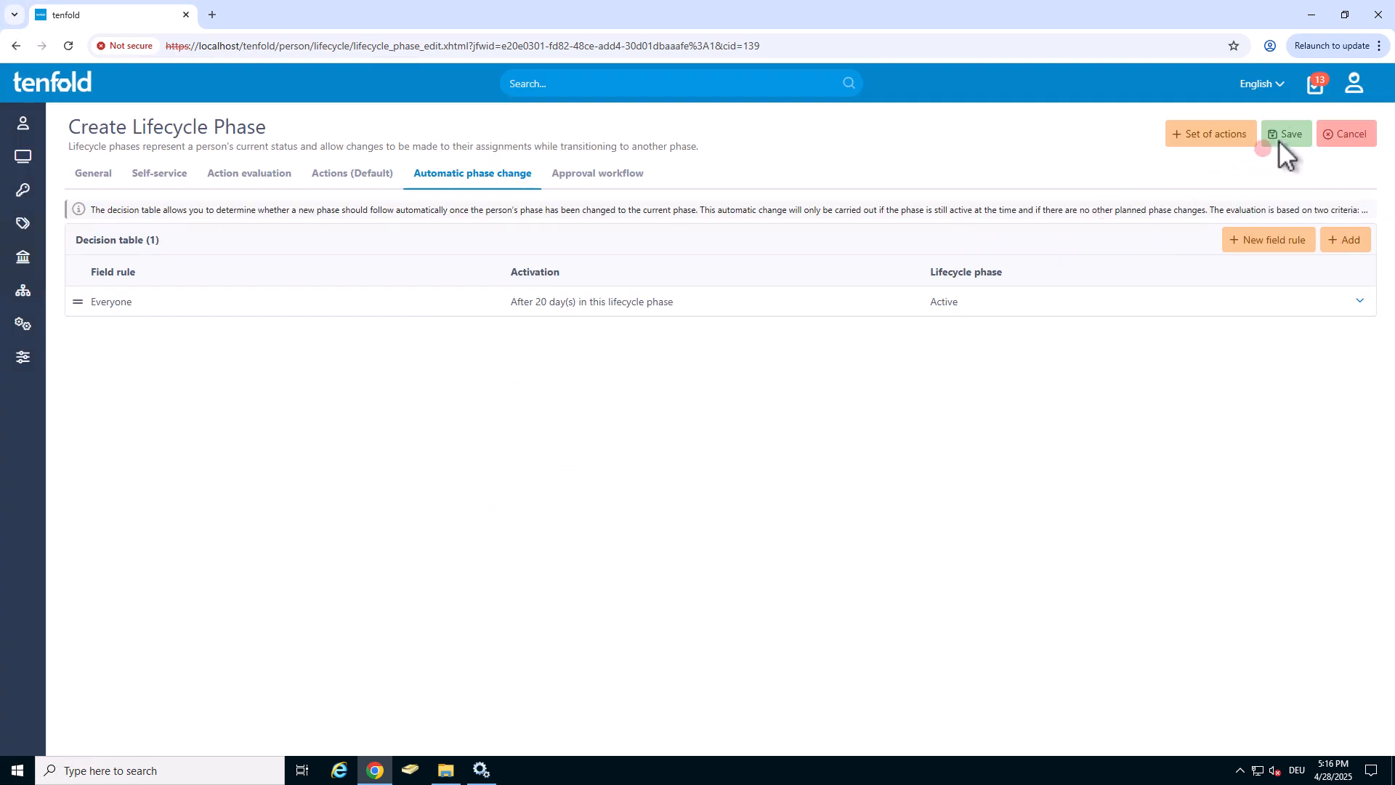
{"action": "left_click", "coordinate": [1296, 135]}
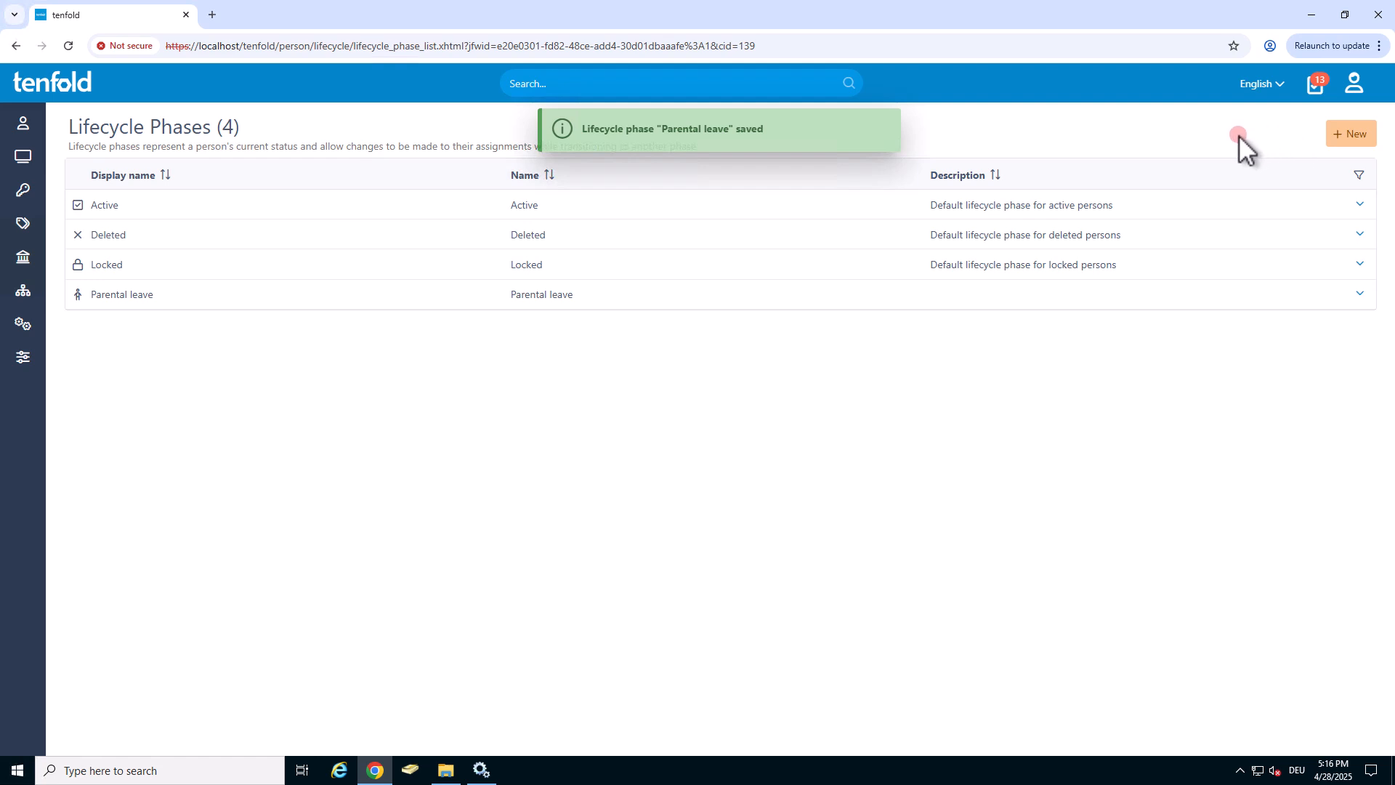
Add Parental leave as a possible subsequent phase of the Active lifecycle phase, available for all person types, and save the phase.
{"action": "left_click", "coordinate": [1358, 206]}
{"action": "left_click", "coordinate": [1298, 259]}
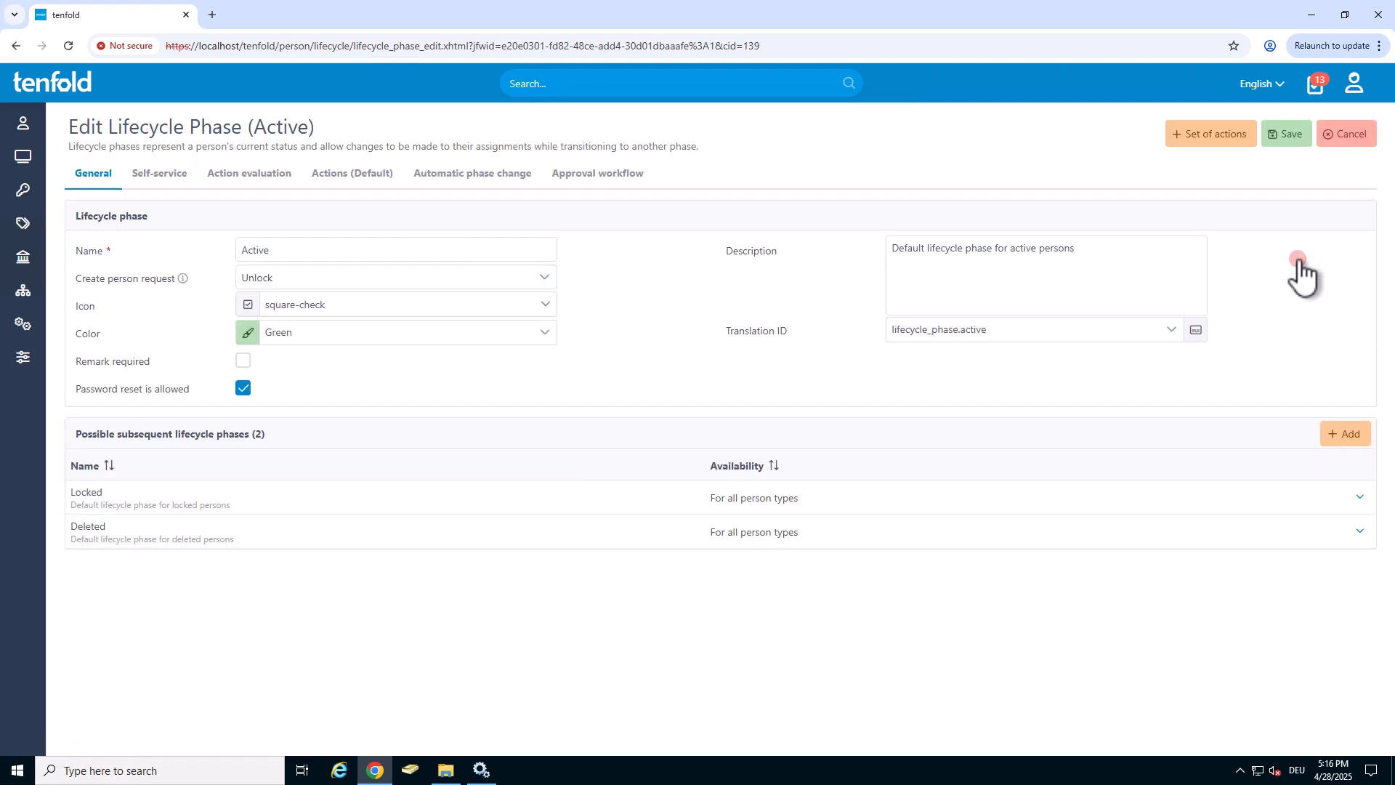
{"action": "left_click", "coordinate": [1335, 430]}
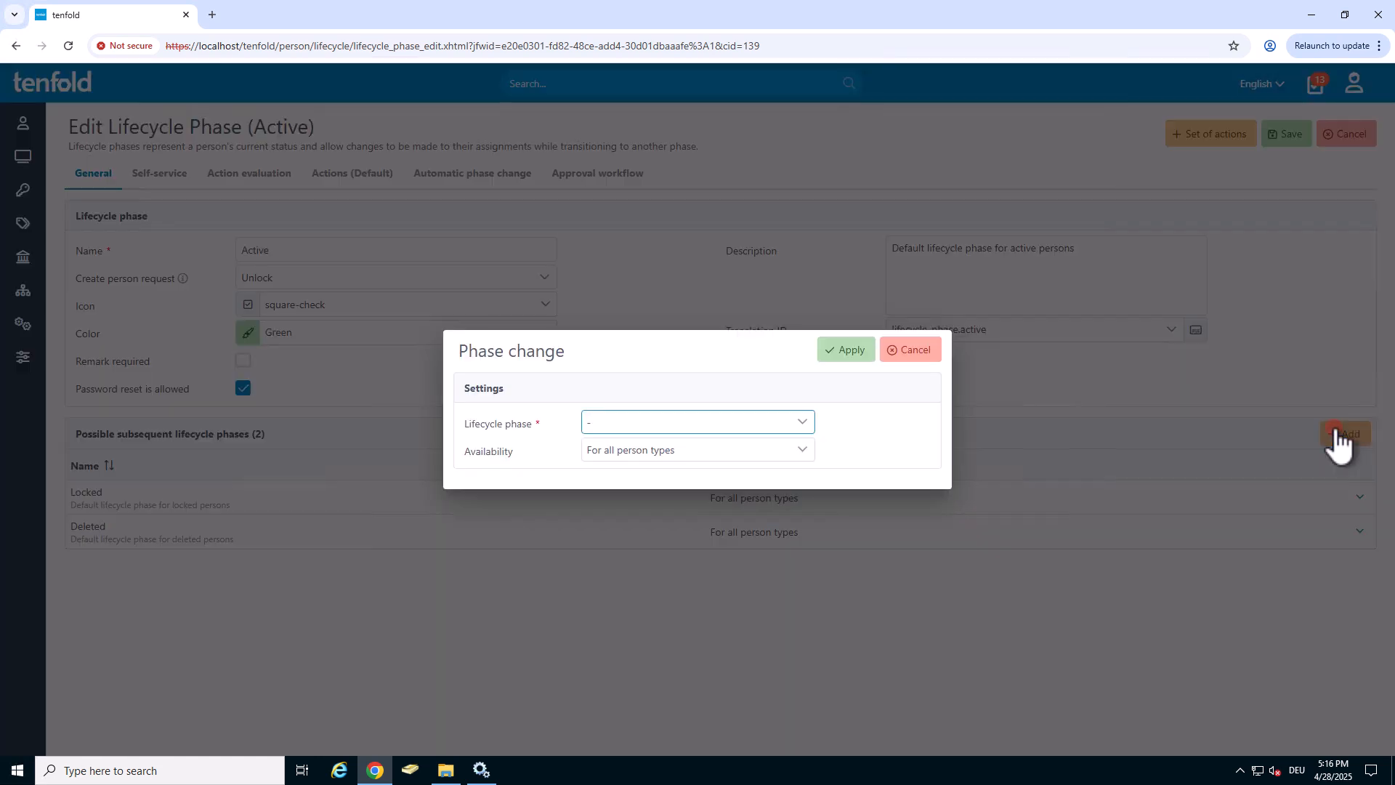
{"action": "left_click", "coordinate": [694, 422]}
{"action": "left_click", "coordinate": [657, 511]}
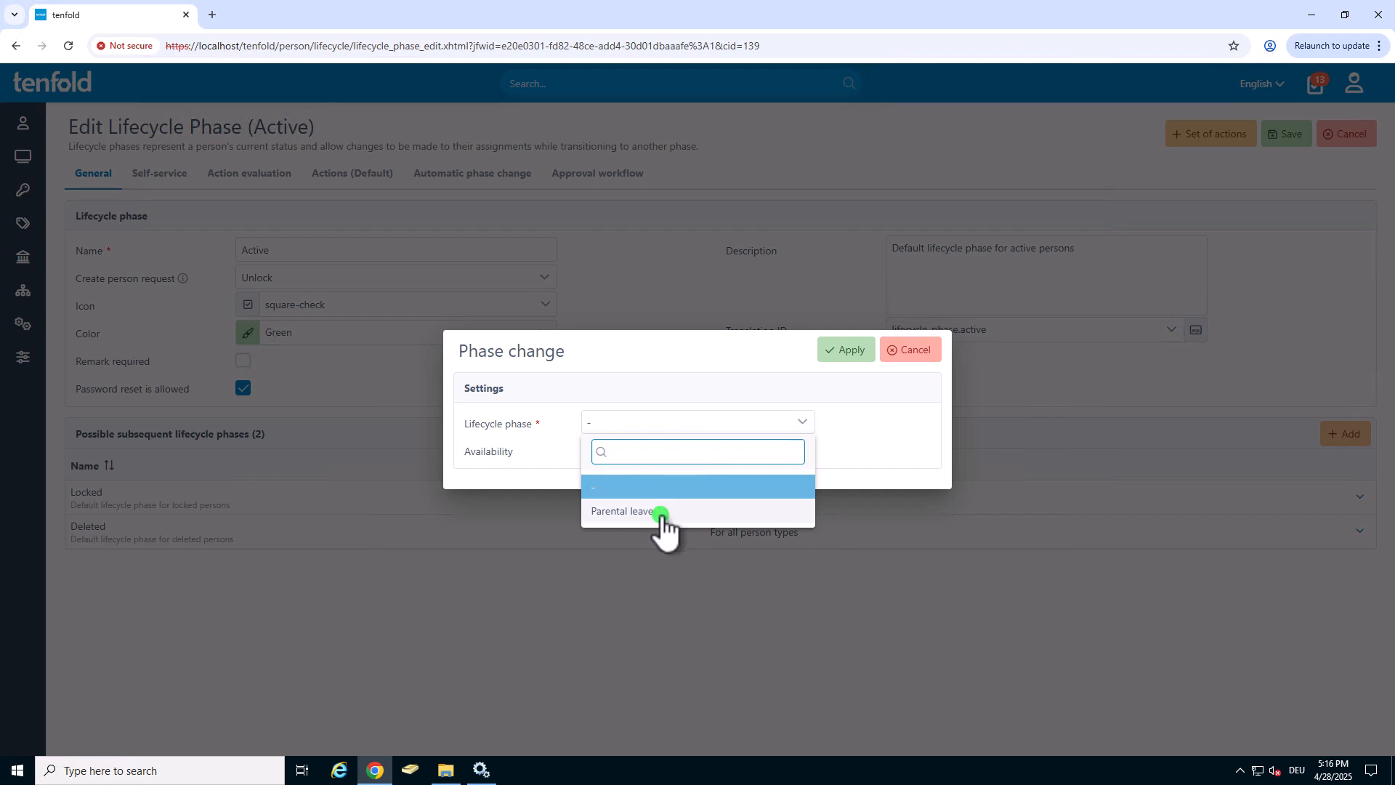
{"action": "left_click", "coordinate": [846, 350]}
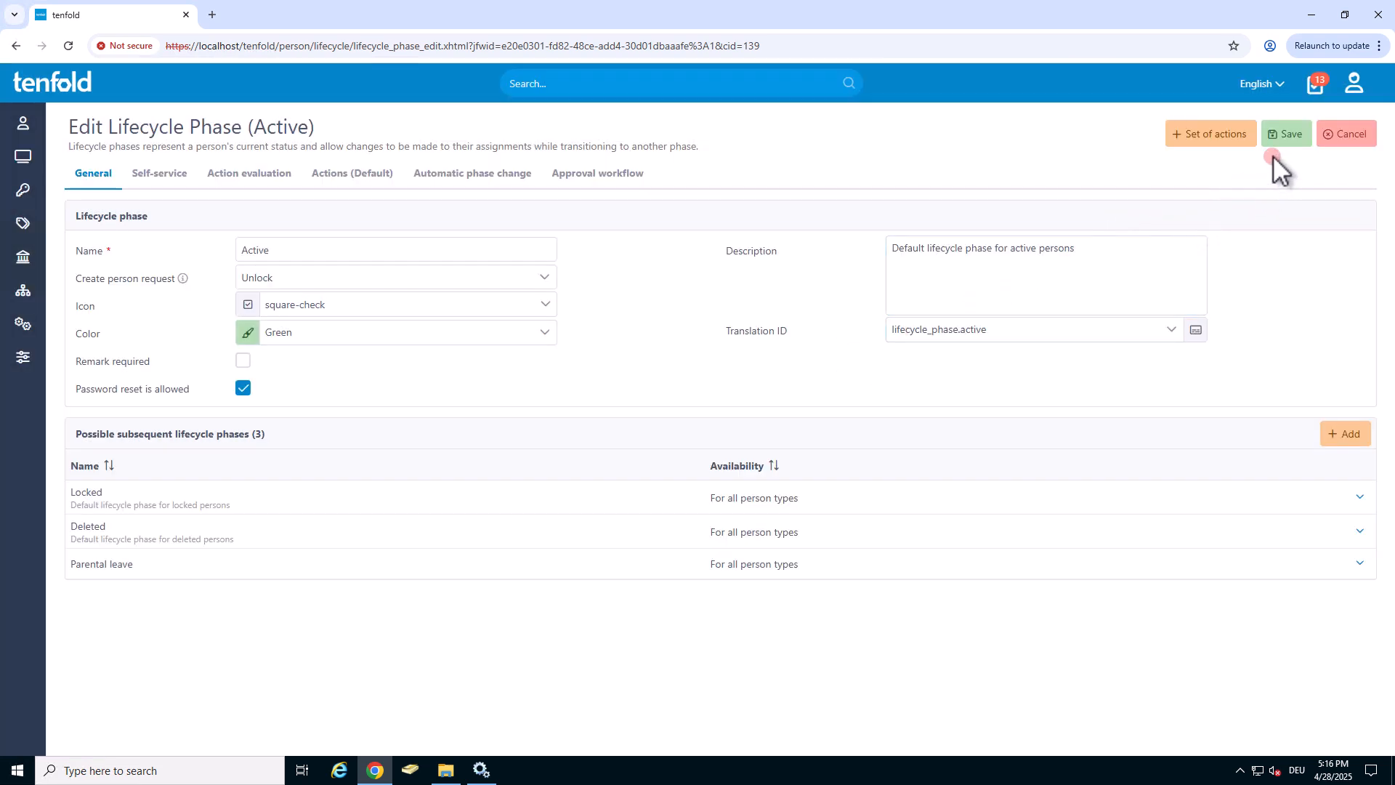
{"action": "left_click", "coordinate": [1286, 136]}
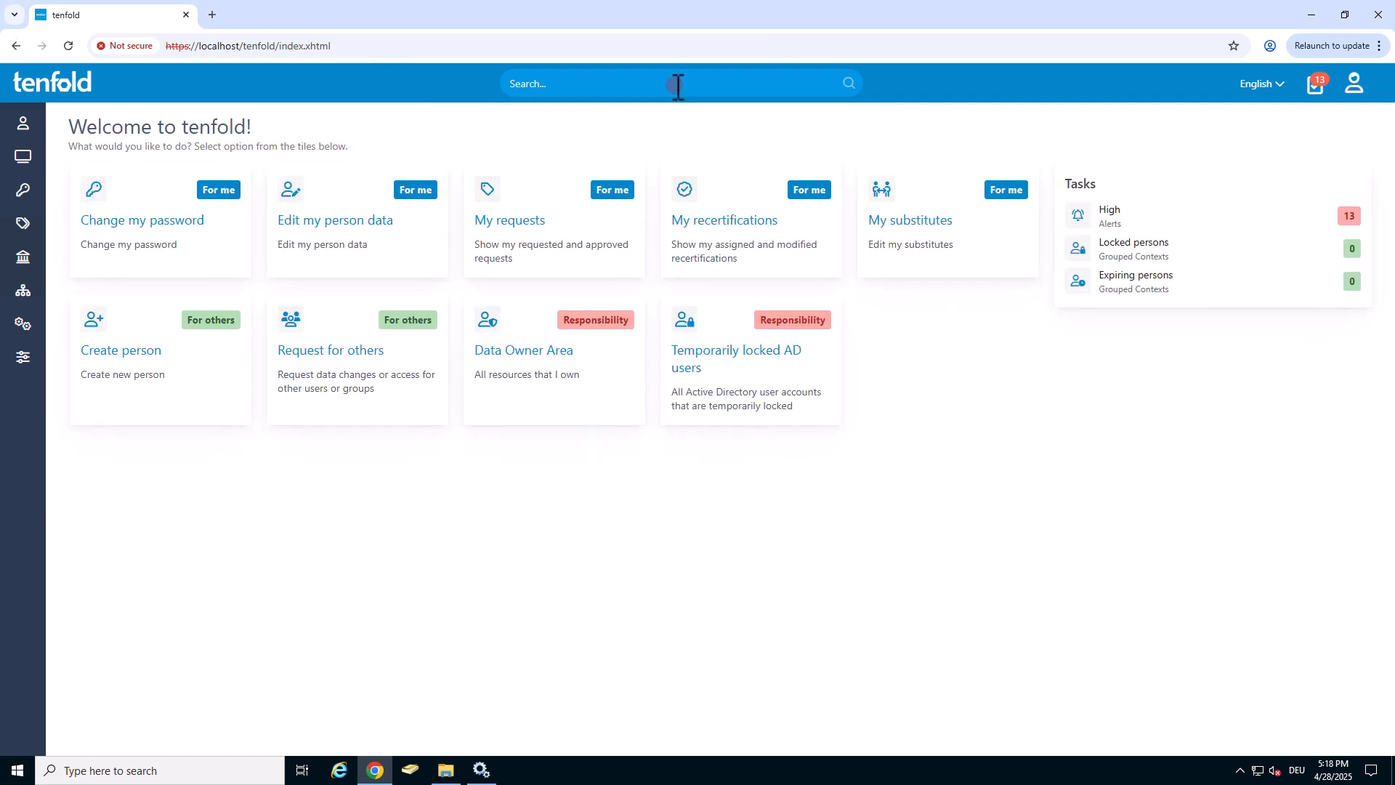
Search persons by the employee's first name and open the matching person from the Produktion department for editing.
{"action": "left_click", "coordinate": [677, 85]}
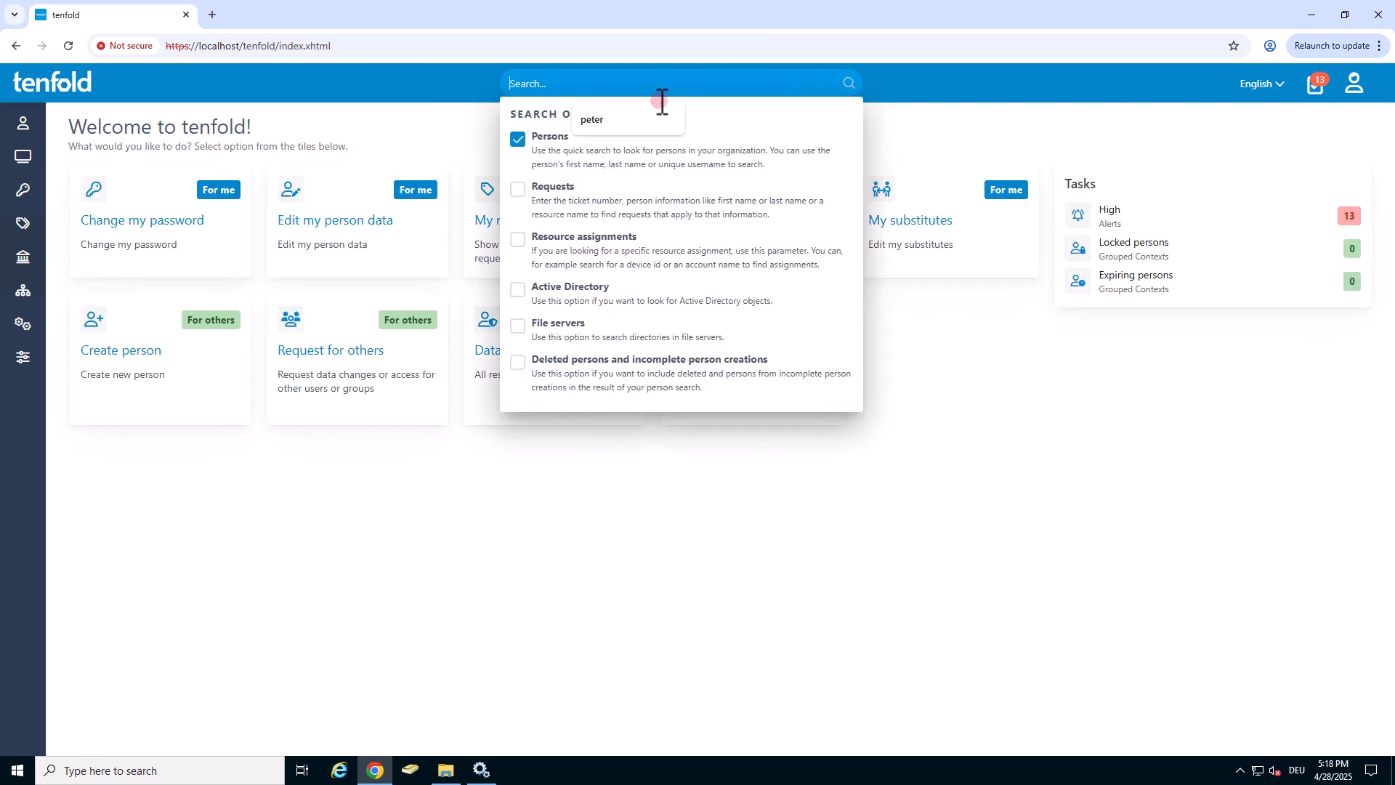
{"action": "type", "text": "peter"}
{"action": "key", "text": "Return"}
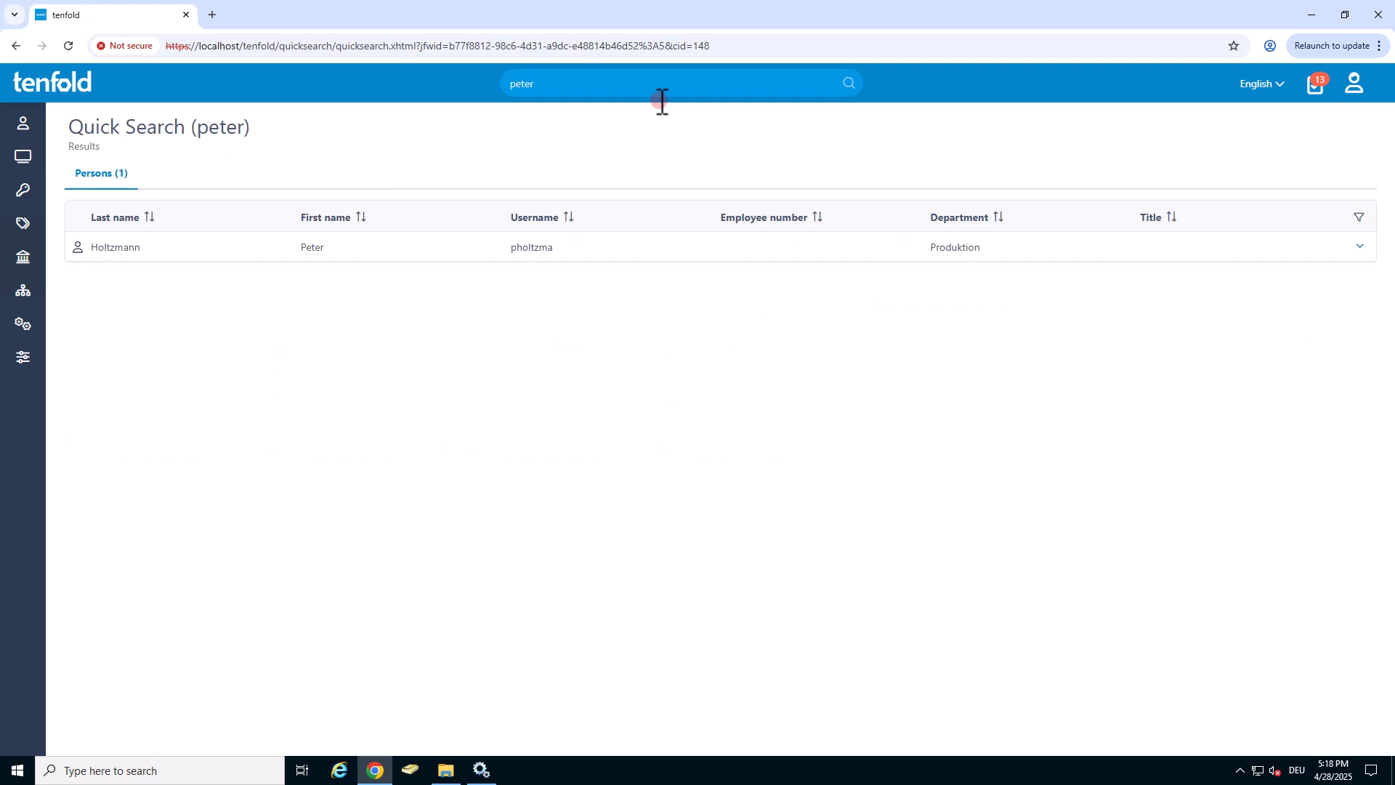
{"action": "left_click", "coordinate": [1359, 246]}
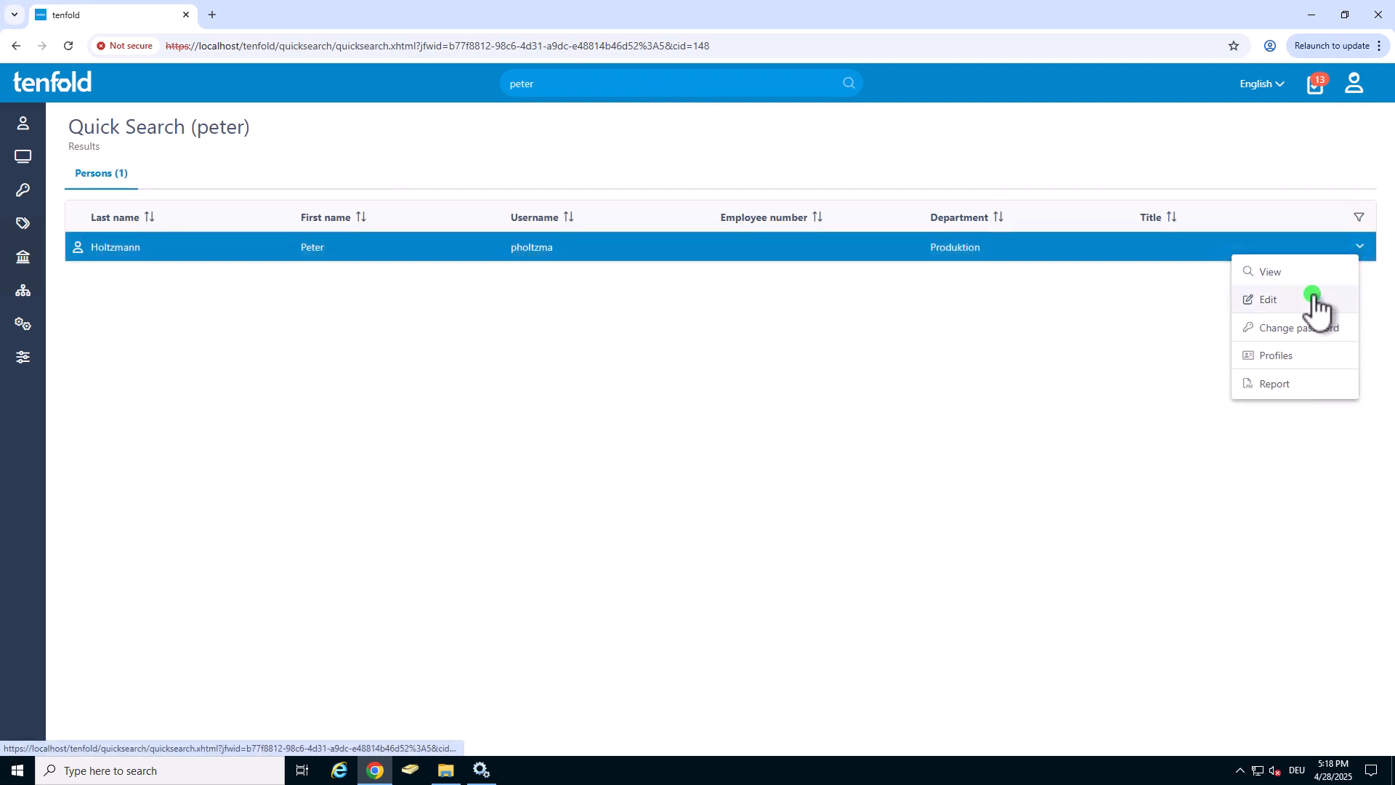
{"action": "left_click", "coordinate": [1313, 299]}
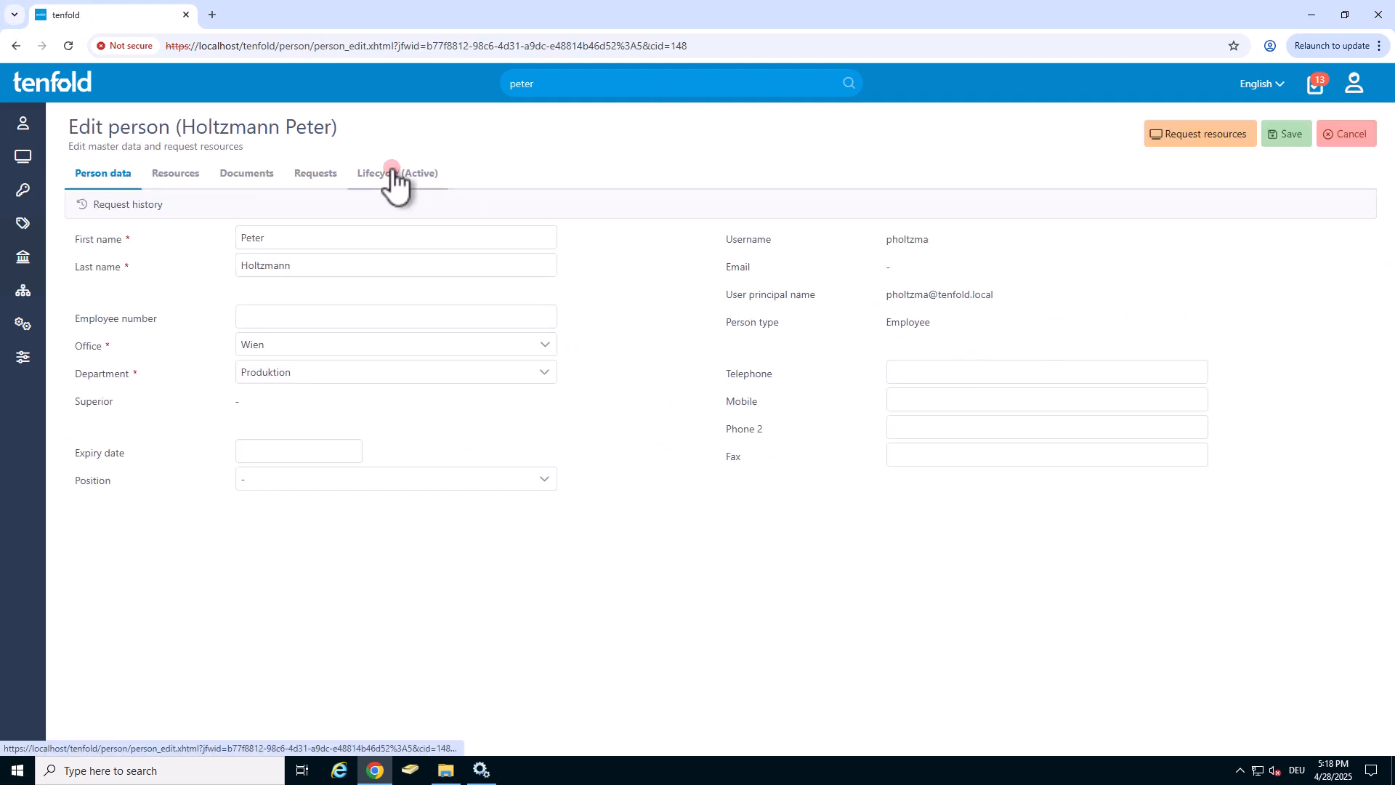
Transition the person's lifecycle from Active to Parental leave with immediate execution and save the person.
{"action": "left_click", "coordinate": [393, 178]}
{"action": "left_click", "coordinate": [567, 273]}
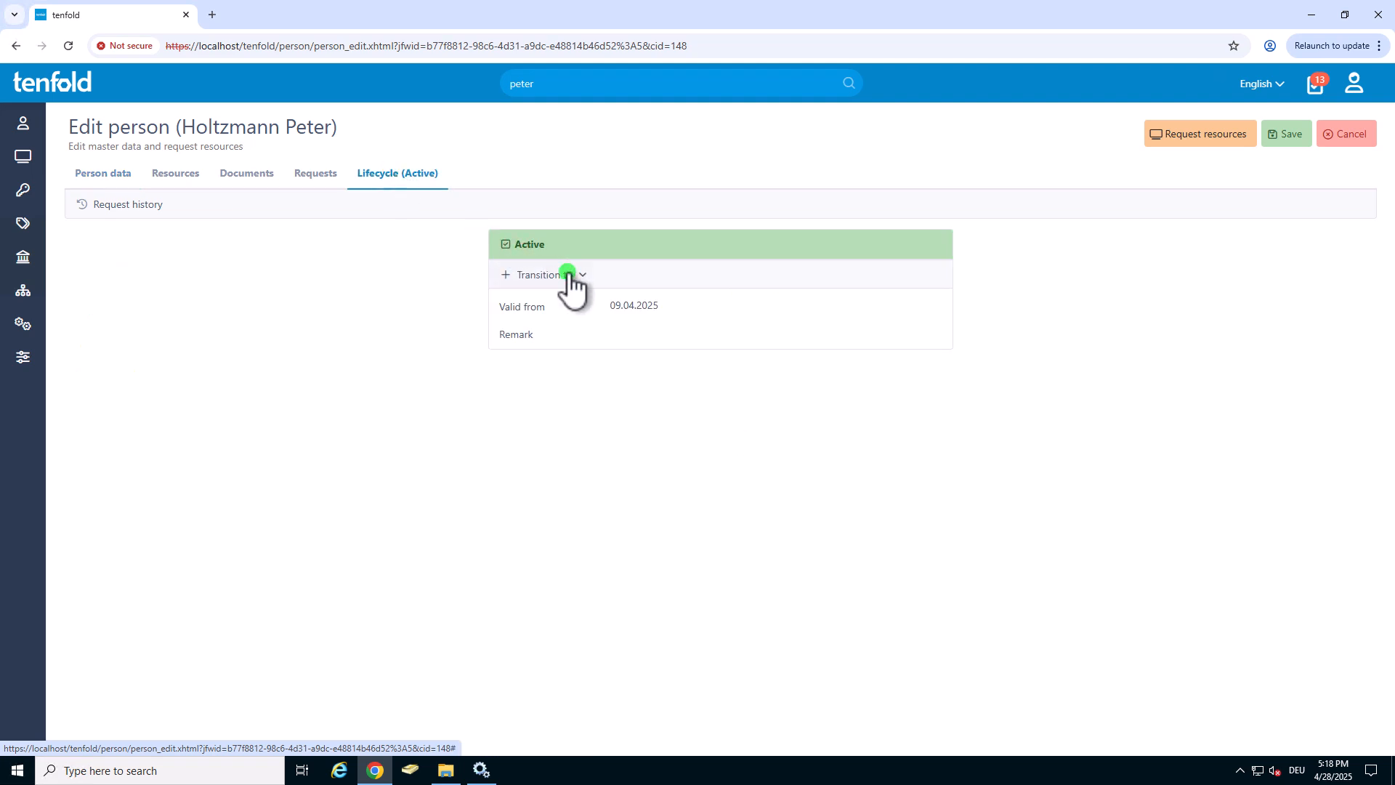
{"action": "left_click", "coordinate": [569, 361]}
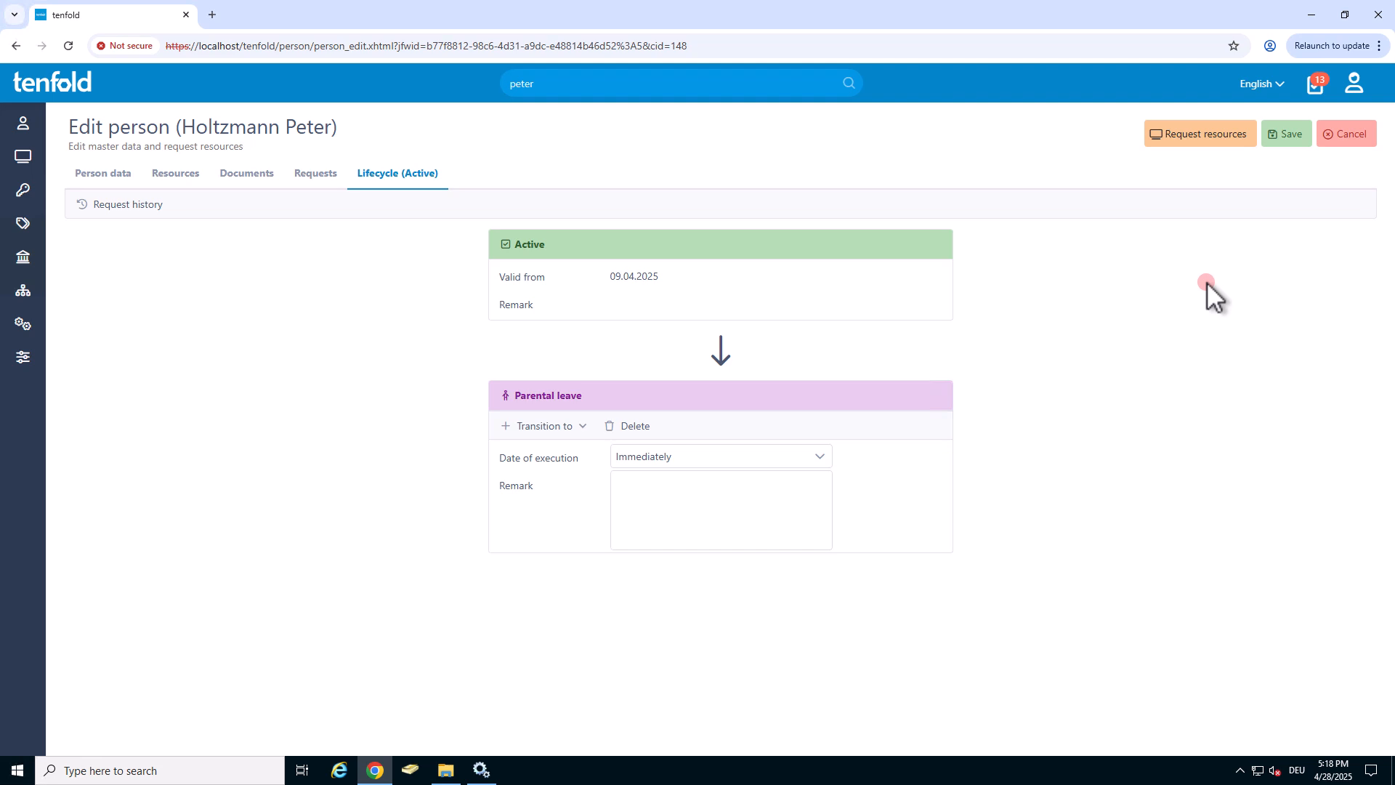
{"action": "left_click", "coordinate": [1287, 135]}
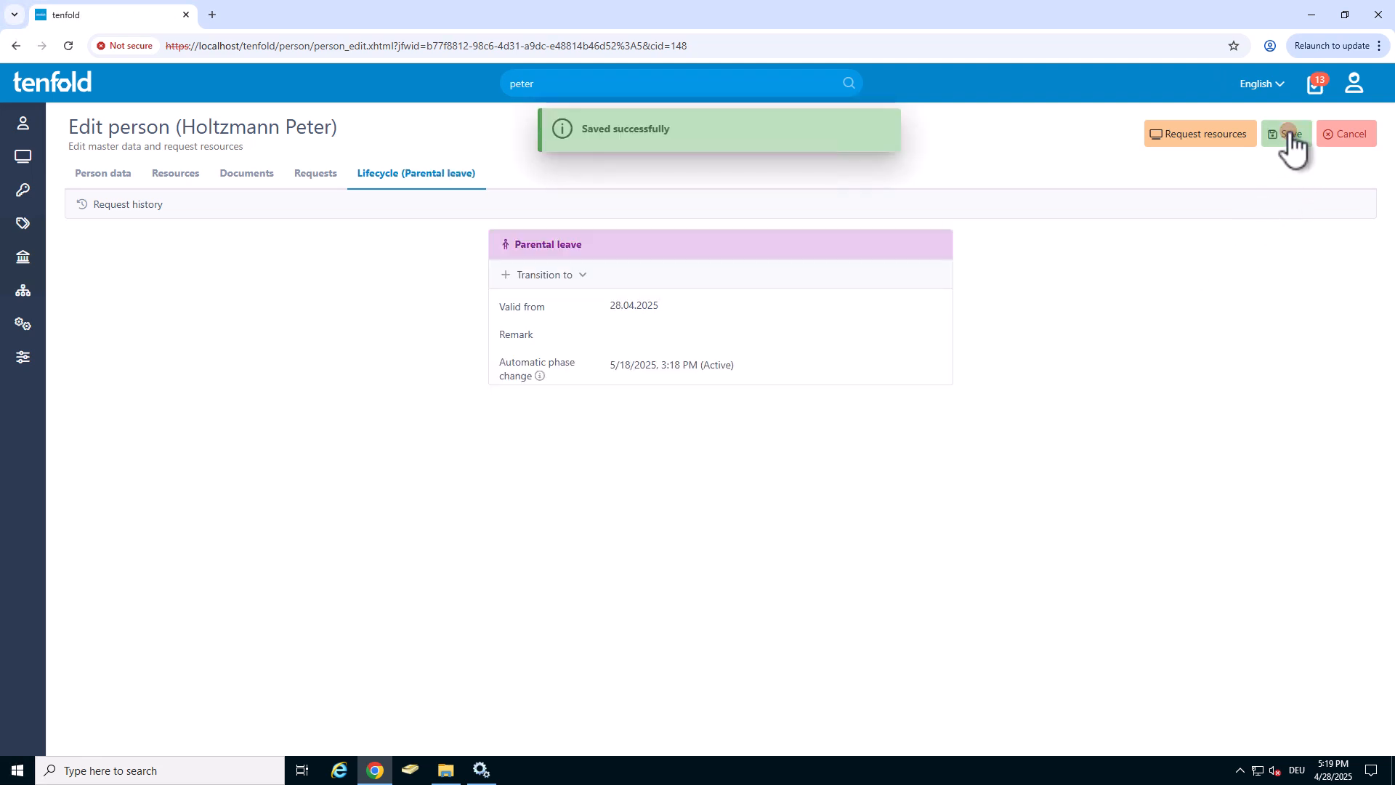